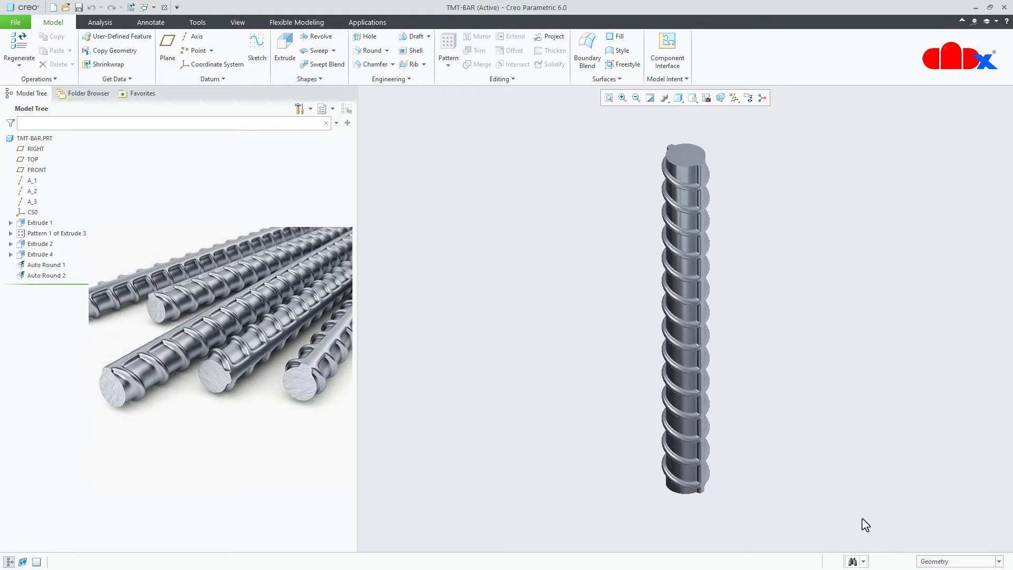
Step: Create a new solid part named TMT
mouse_move(760, 397)
middle_mouse_down()
mouse_move(734, 344)
mouse_move(759, 301)
mouse_move(782, 321)
mouse_move(667, 374)
mouse_move(657, 388)
mouse_move(658, 339)
mouse_move(663, 369)
mouse_move(677, 361)
middle_mouse_up()
middle_click_drag(747, 361, 782, 464)
left_click(54, 8)
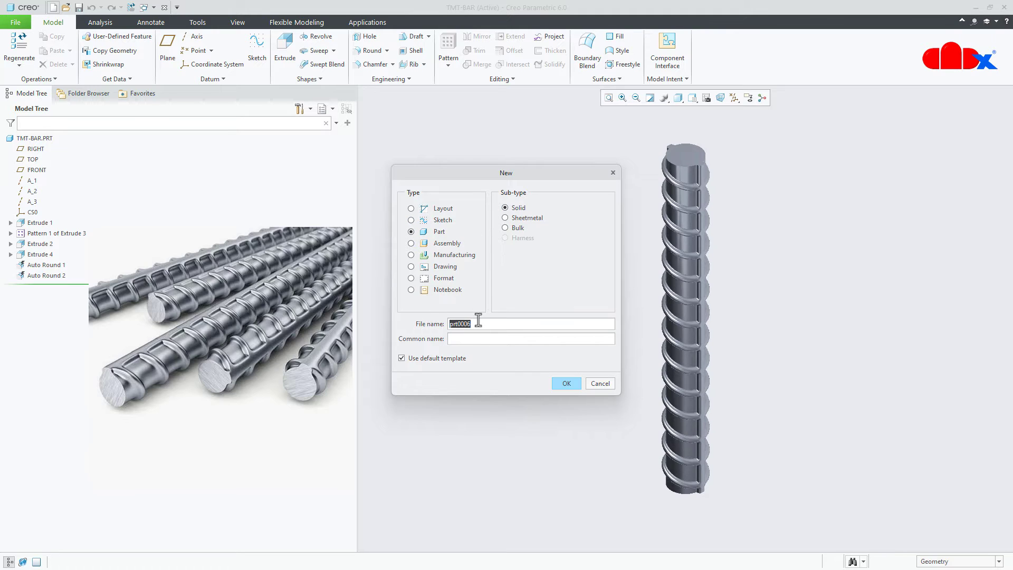
type("tmt")
left_click(565, 389)
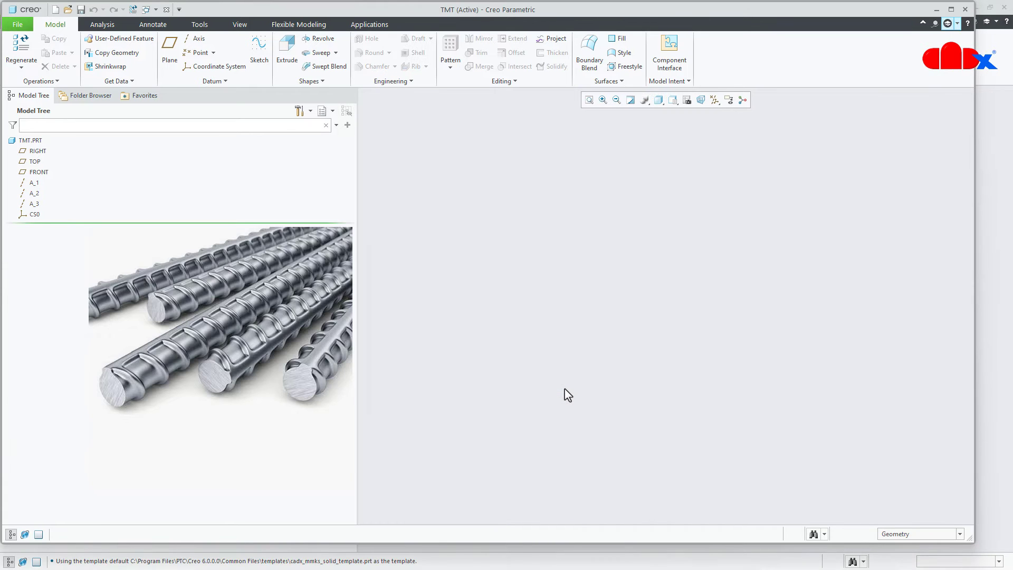
Step: Maximize the window and display all datum planes, axes and coordinate systems
left_click(951, 9)
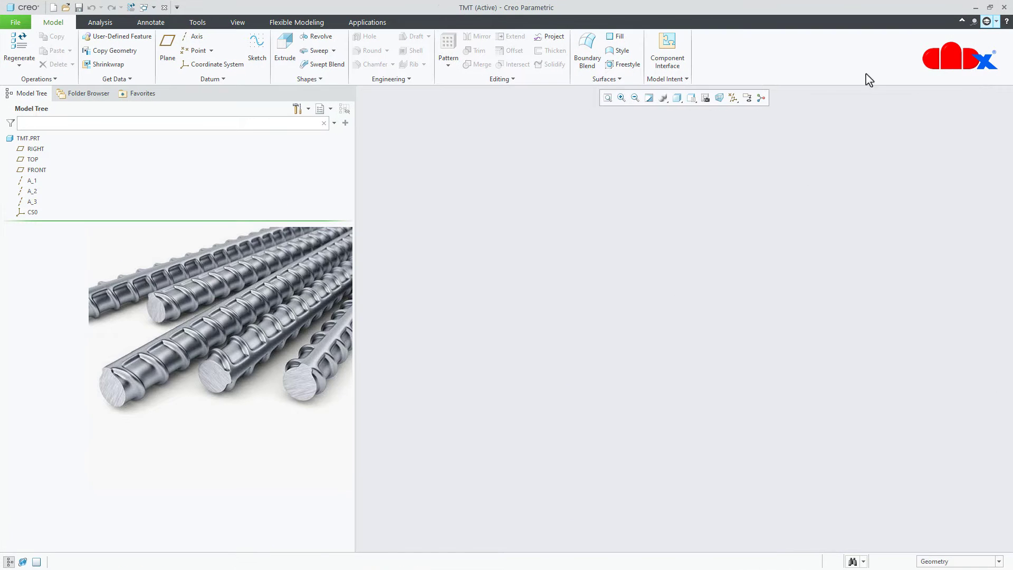
left_click(733, 99)
left_click(737, 111)
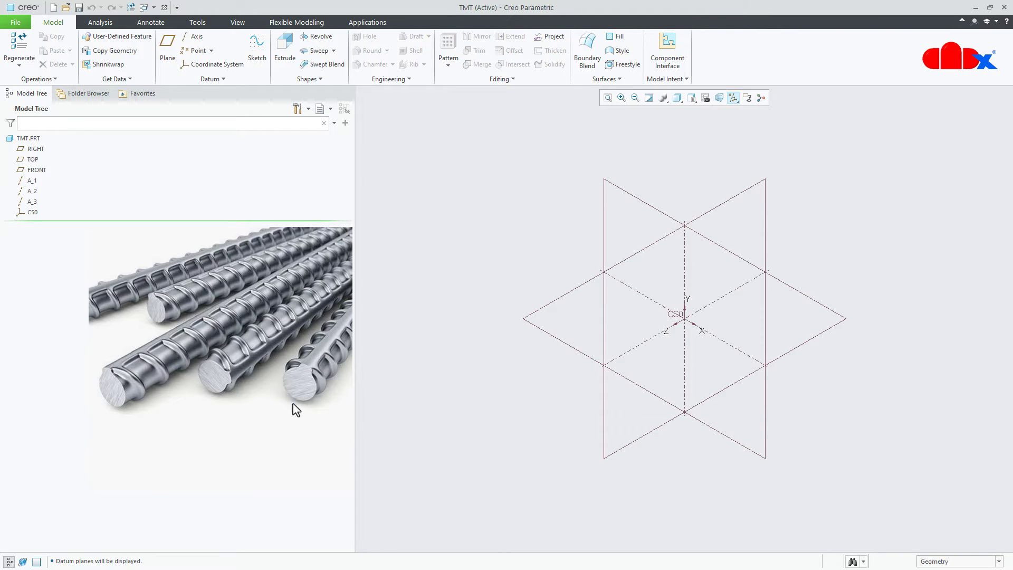
Step: Start an extrusion on the TOP plane and sketch a Ø10 circle centred on CS0
left_click(286, 55)
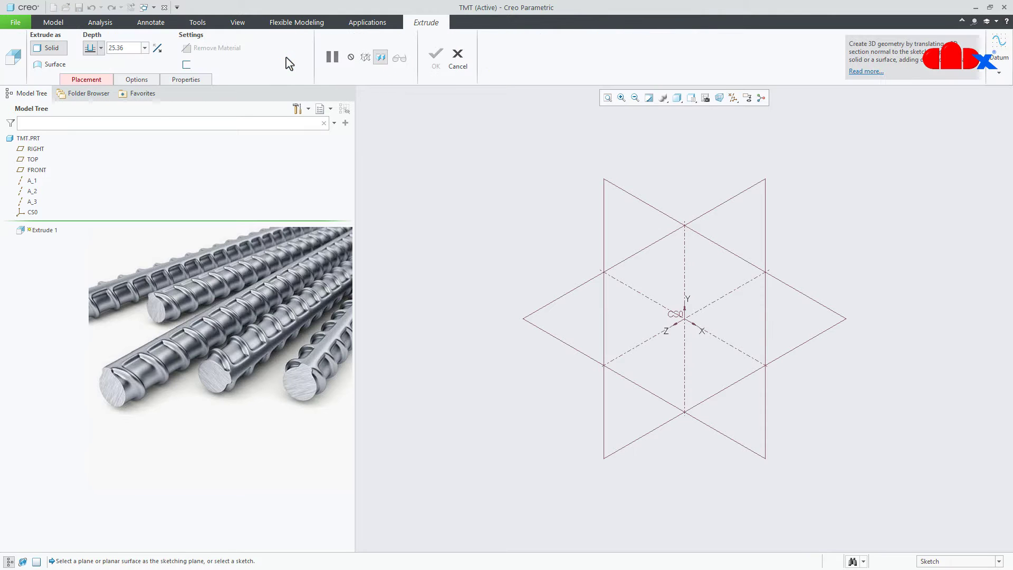
left_click(552, 310)
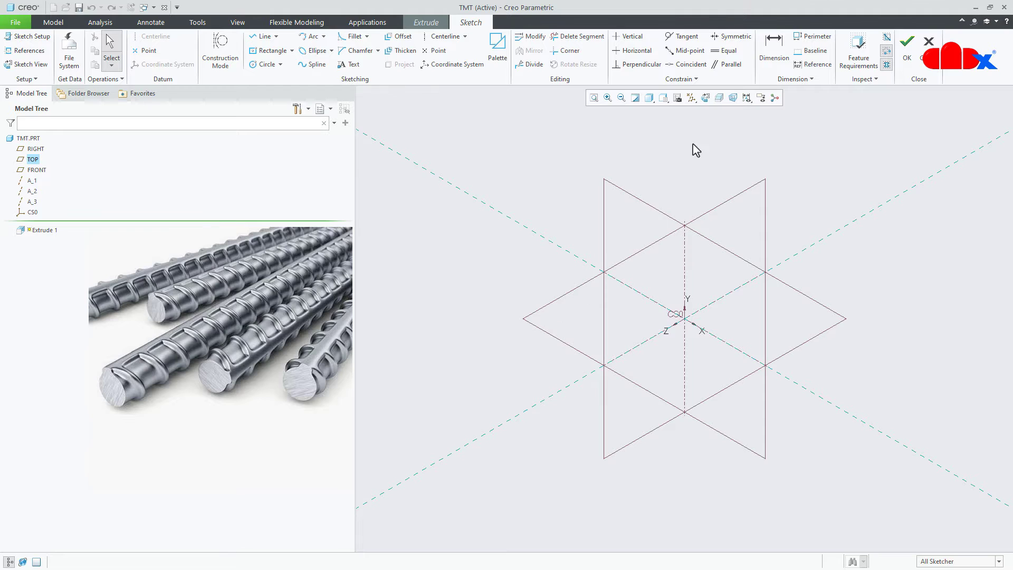
left_click(705, 98)
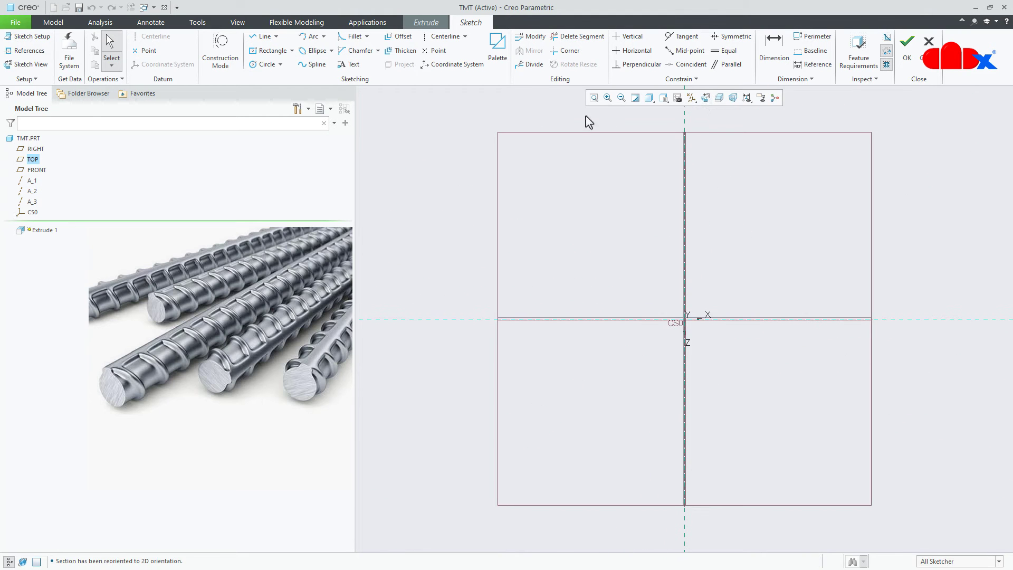
left_click(262, 63)
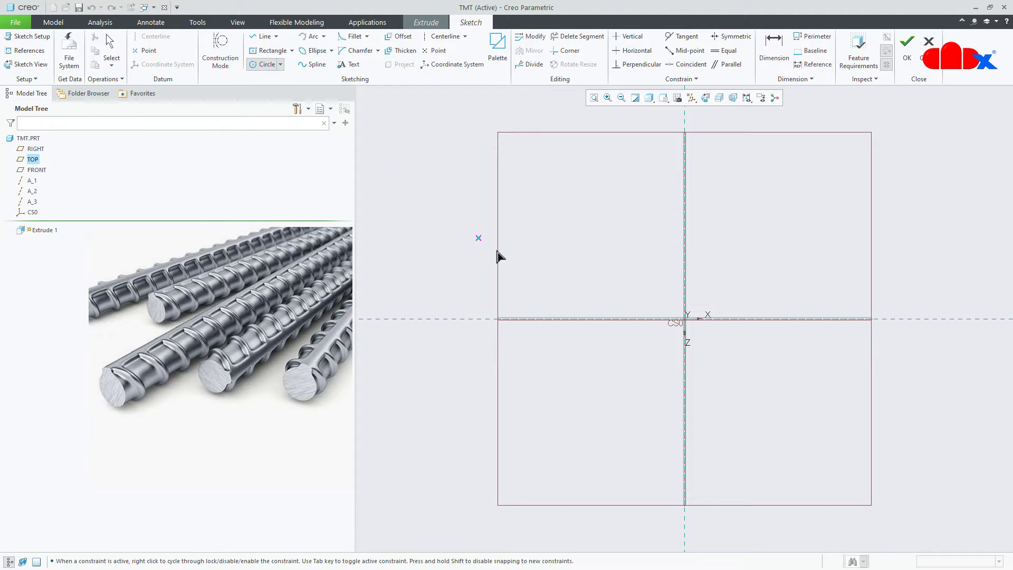
left_click(683, 324)
left_click(694, 343)
middle_click(753, 351)
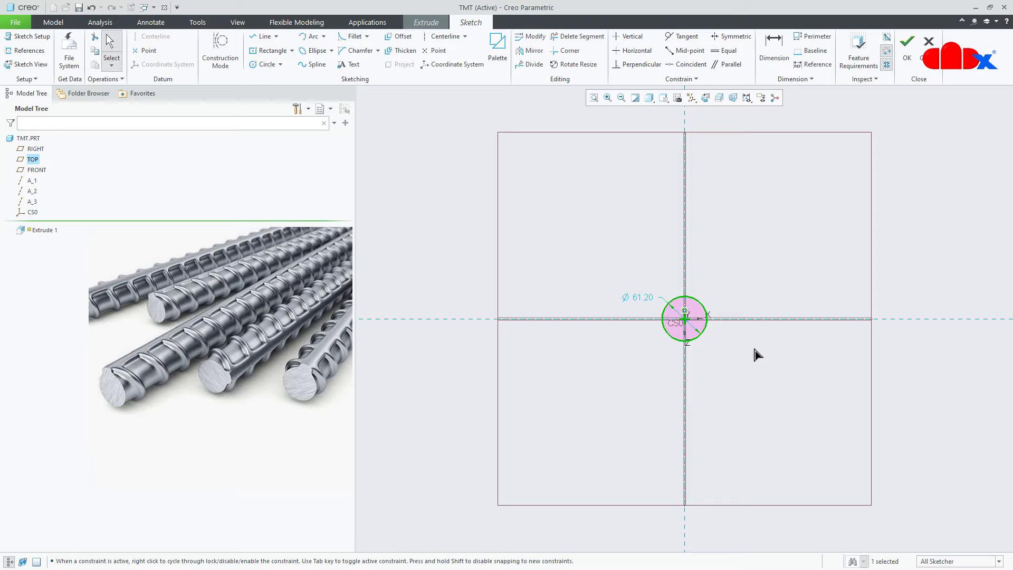
double_click(650, 305)
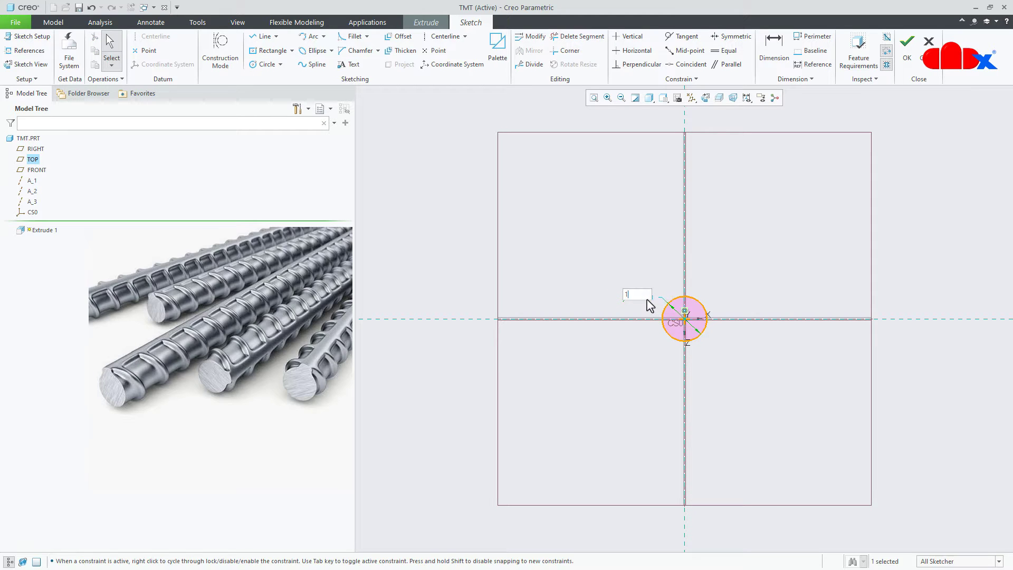
key("Return")
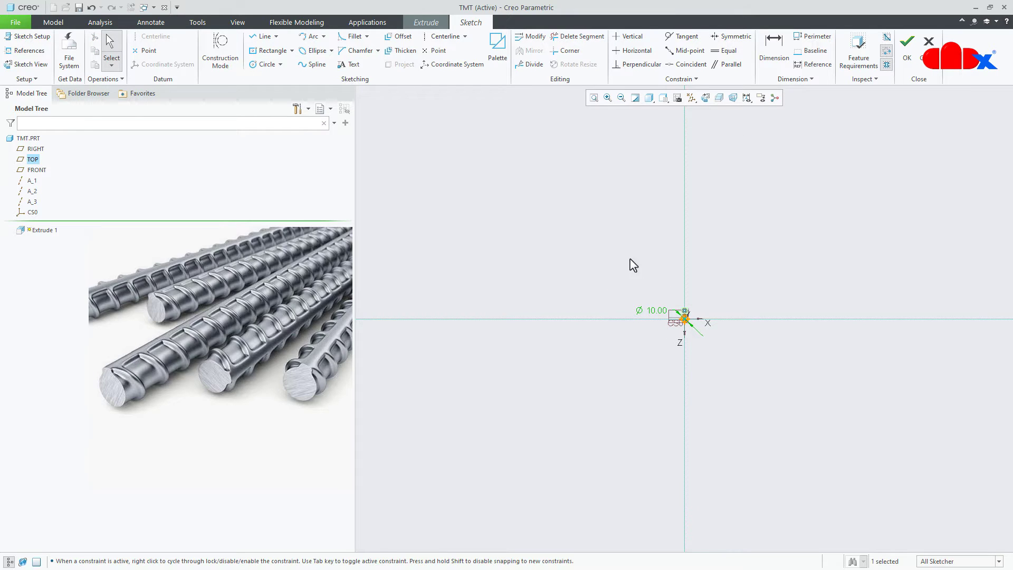
left_click(593, 98)
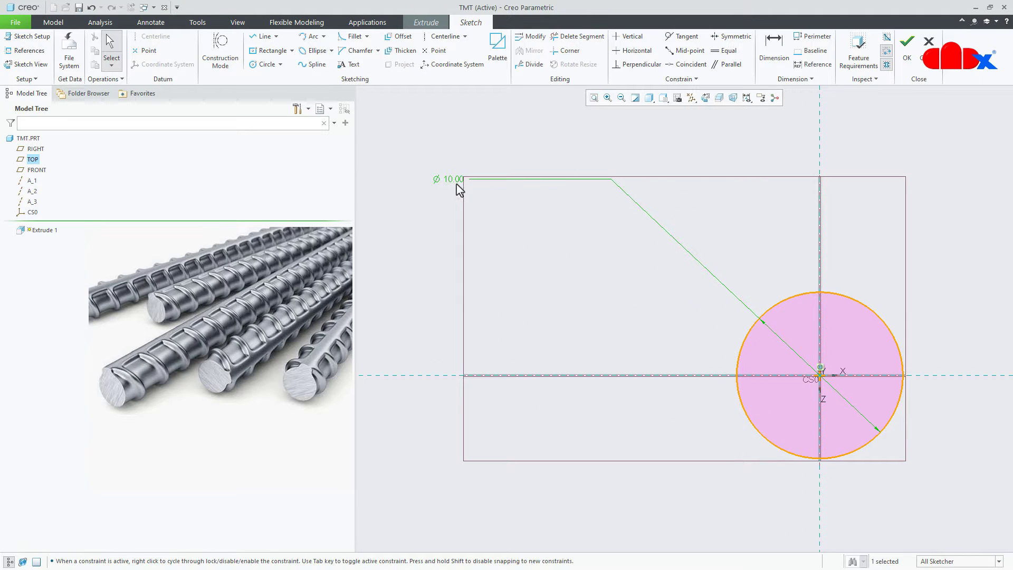
left_click_drag(451, 181, 773, 336)
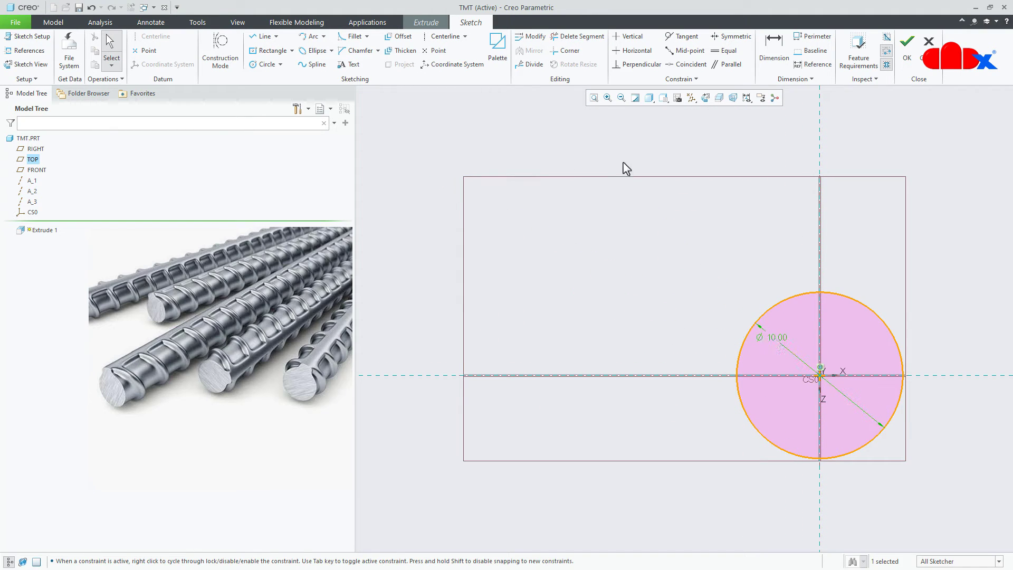
left_click(592, 99)
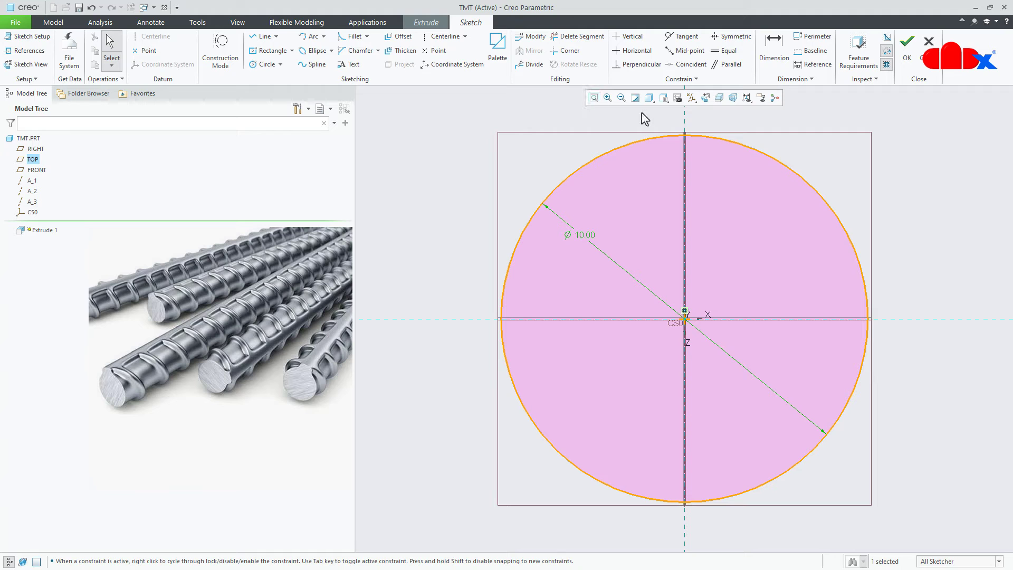
Step: Extrude the circle symmetrically to depth 100, shown shaded with edges
left_click(906, 57)
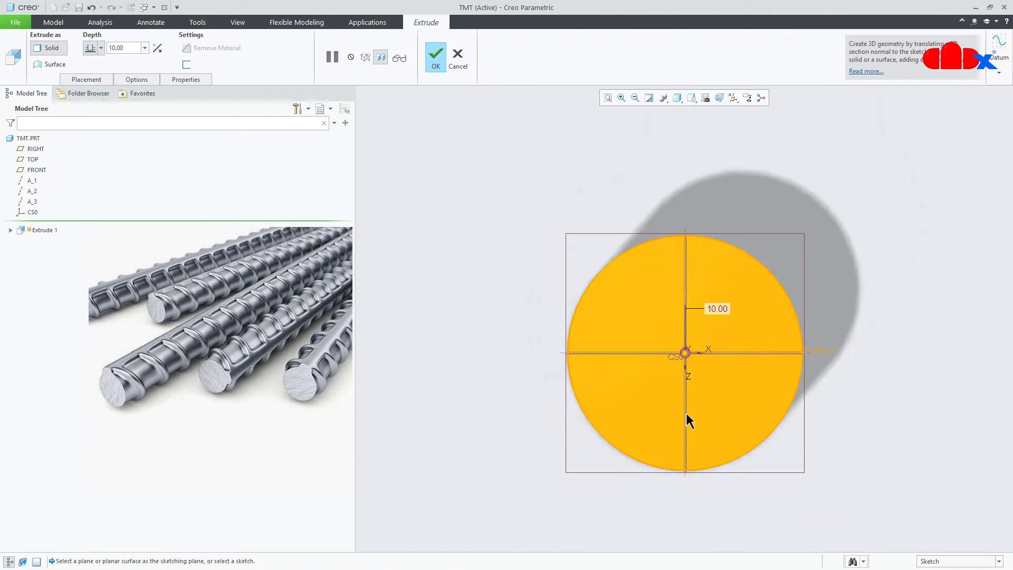
middle_click_drag(688, 420, 697, 377)
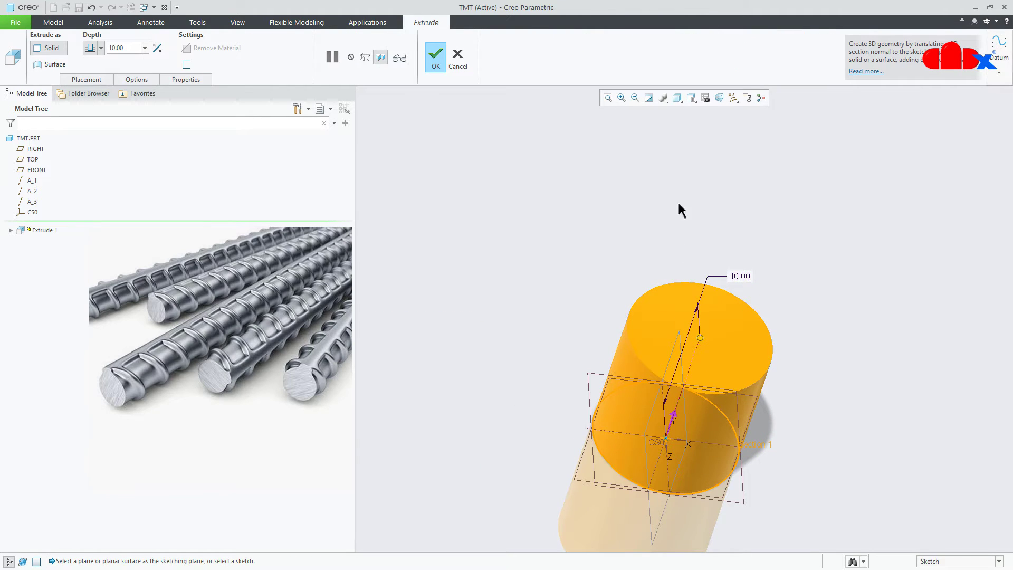
left_click(678, 99)
left_click(678, 125)
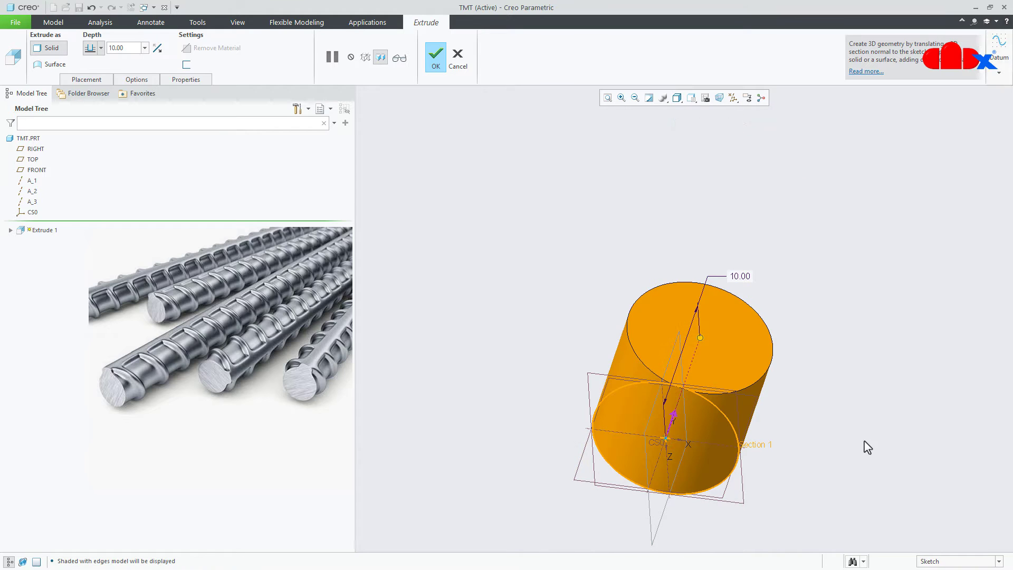
middle_click_drag(737, 411, 737, 409)
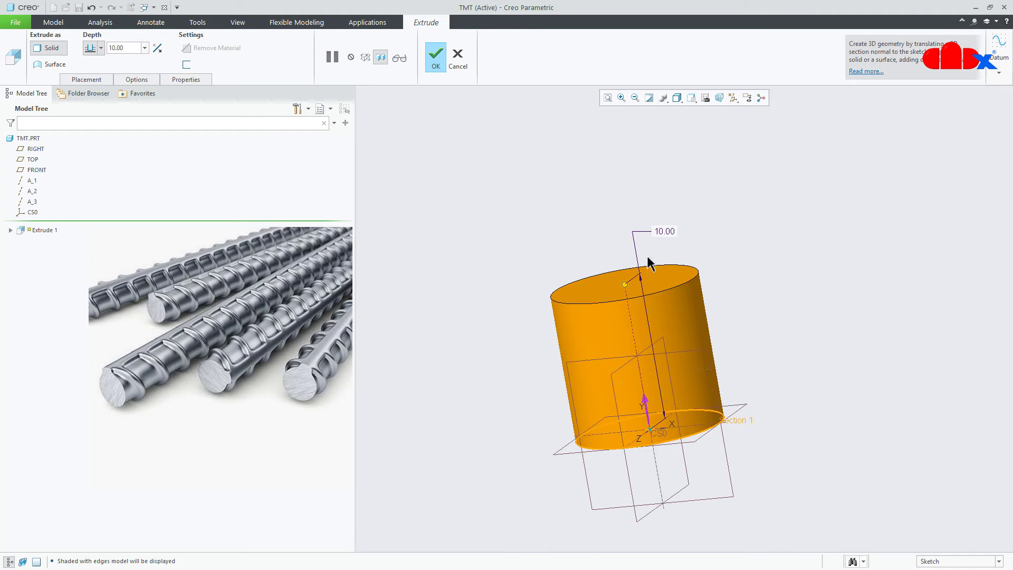
type("100")
key("Return")
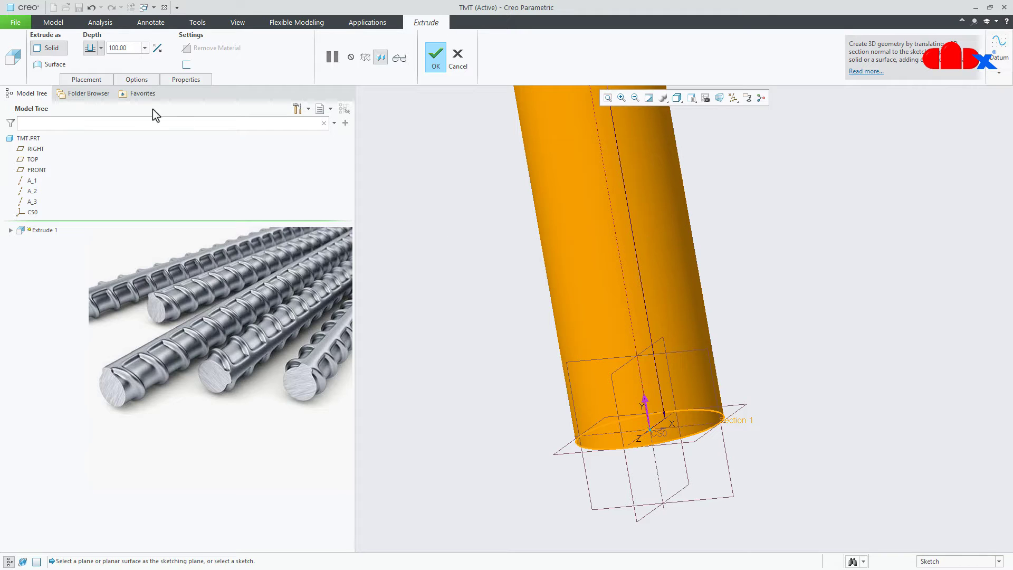
left_click(101, 48)
left_click(90, 79)
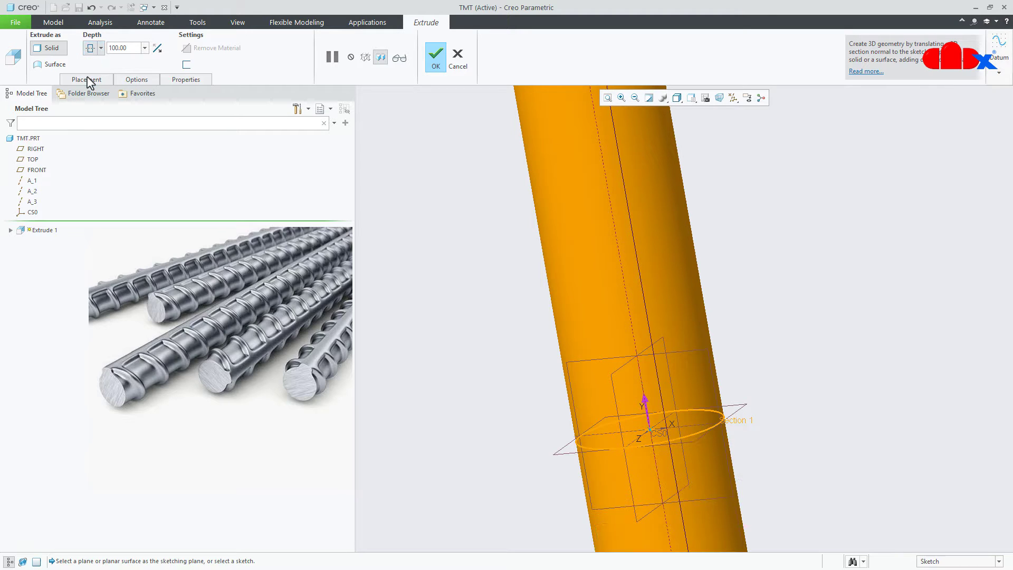
left_click(436, 58)
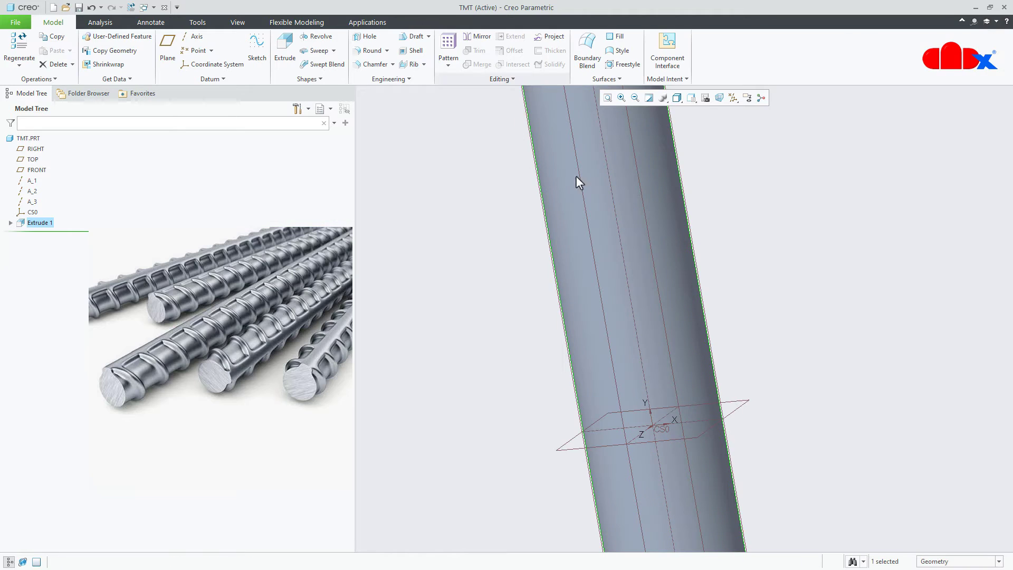
Step: Start a second extrusion on the cylinder's top face and sketch a Ø12 circle at the origin
key("ctrl+d")
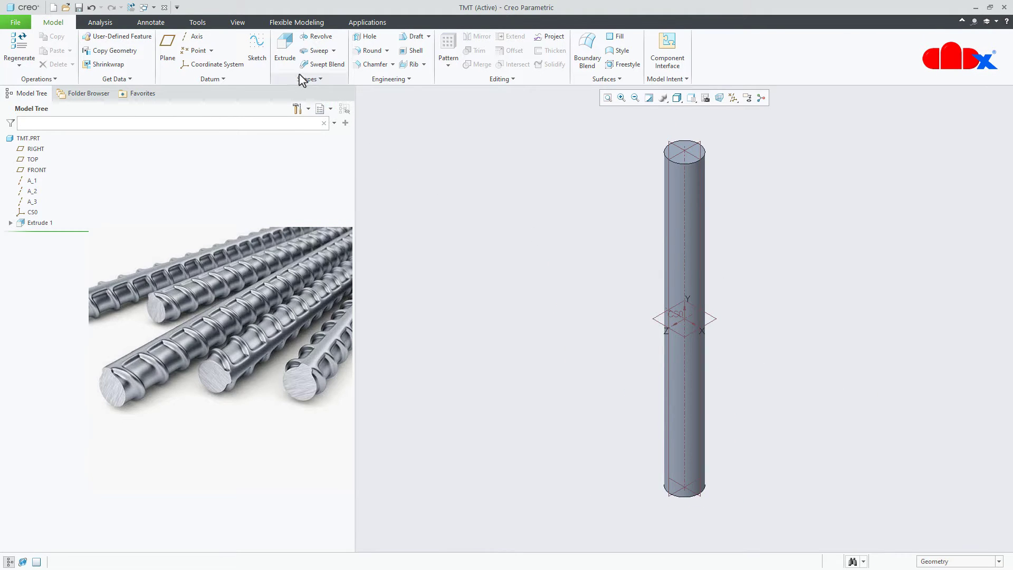
left_click(285, 50)
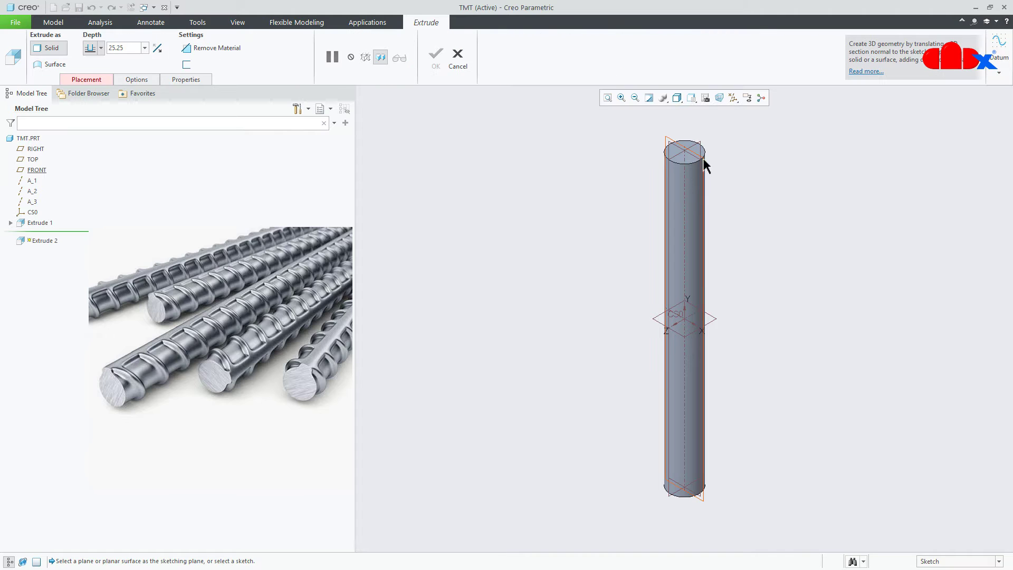
left_click(684, 157)
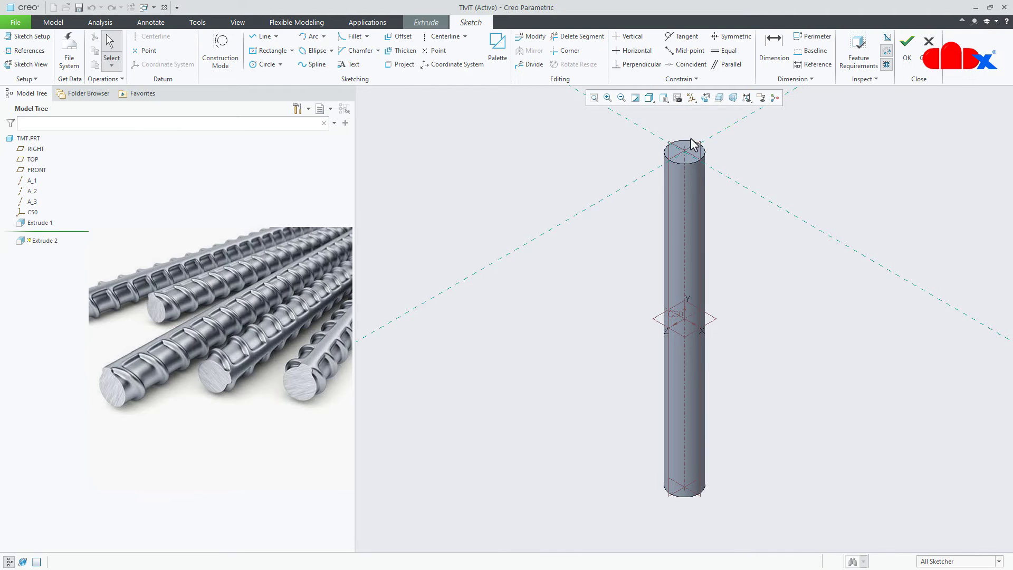
left_click(705, 97)
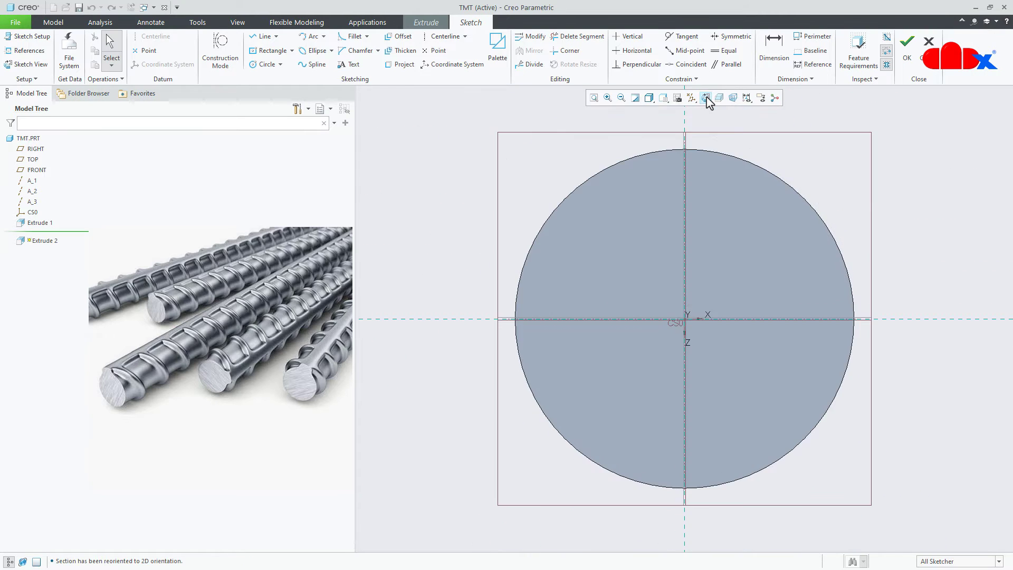
left_click(251, 68)
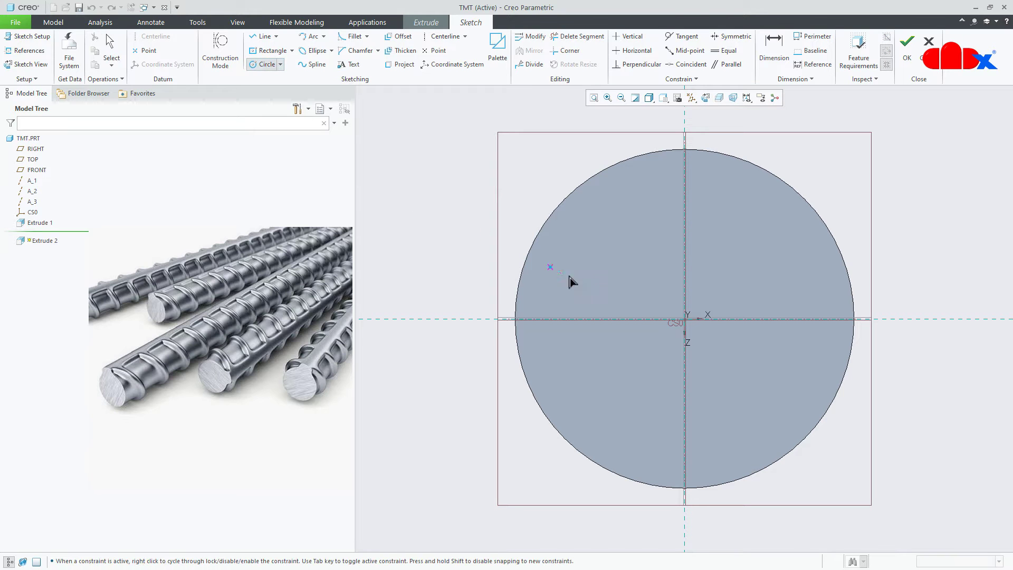
left_click(691, 325)
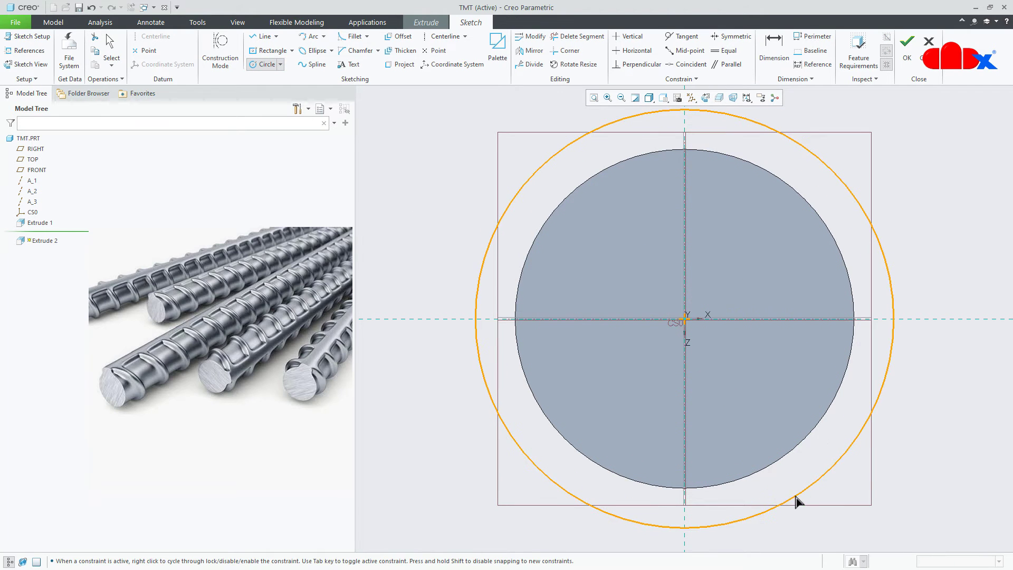
left_click(920, 439)
middle_click(920, 439)
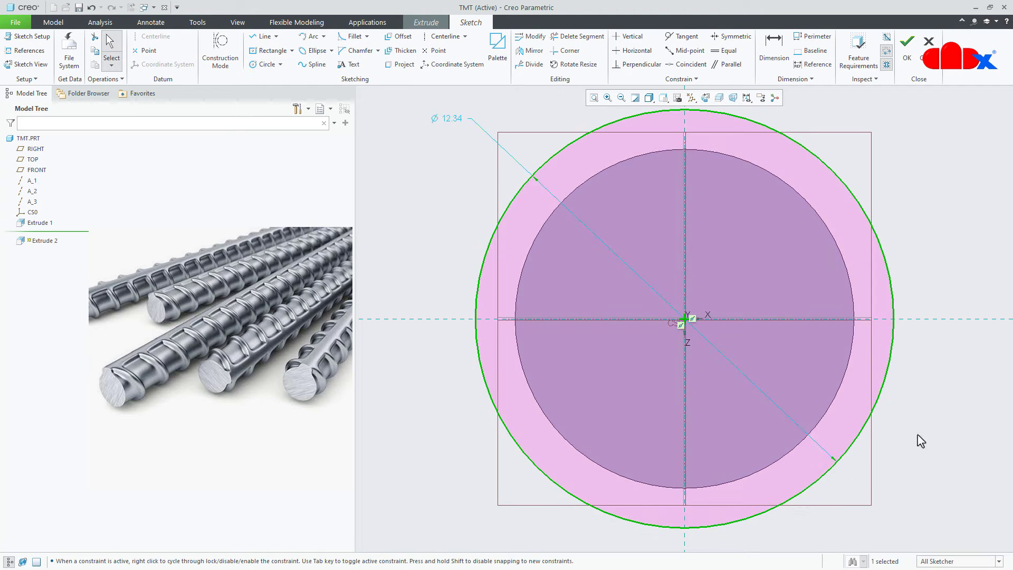
double_click(456, 124)
type("12")
key("Return")
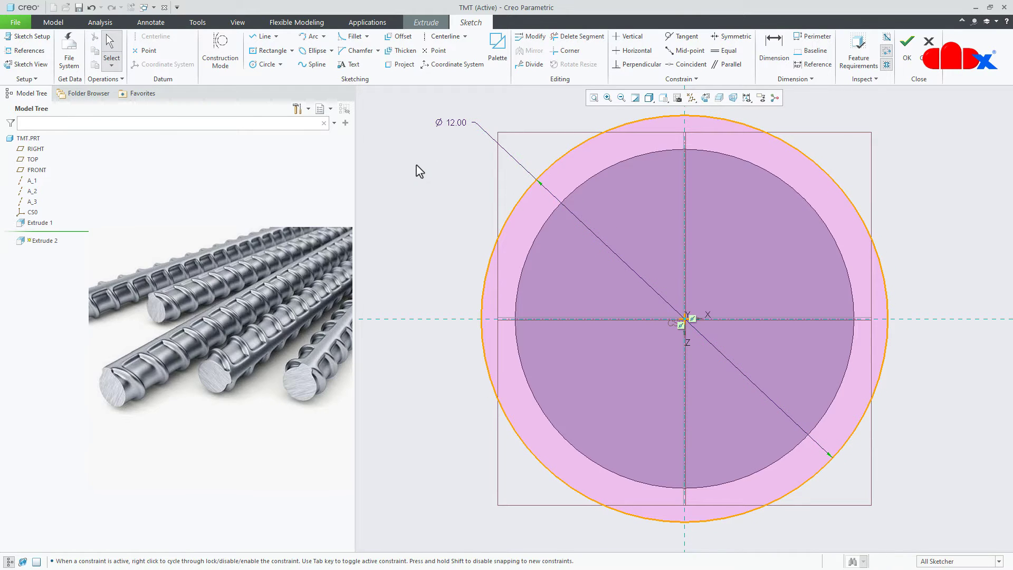
Step: Draw two horizontal lines across the circle and trim away the top and bottom outer arcs
right_click(419, 170)
left_click(440, 184)
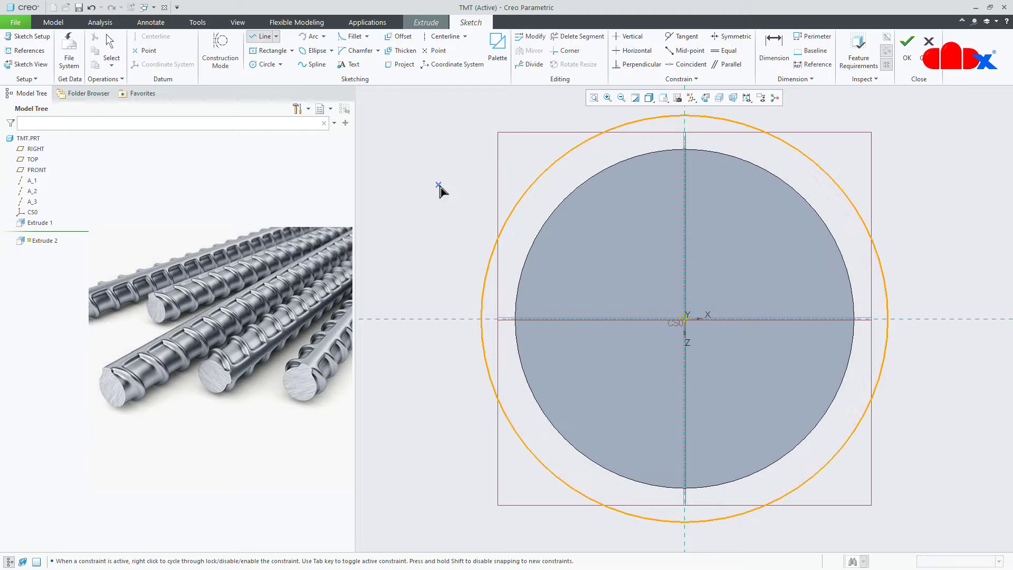
left_click(484, 283)
left_click(882, 283)
left_click(485, 360)
left_click(878, 369)
middle_click(939, 385)
middle_click(939, 384)
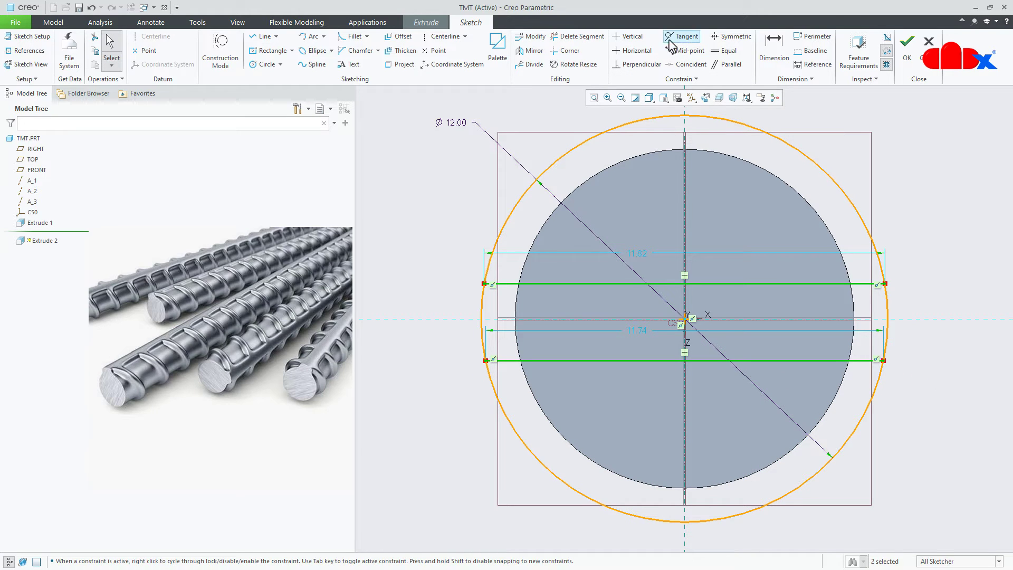
left_click(578, 35)
mouse_move(531, 159)
left_mouse_down()
mouse_move(664, 170)
mouse_move(839, 153)
left_mouse_up()
mouse_move(949, 430)
left_mouse_down()
mouse_move(722, 459)
mouse_move(555, 506)
left_mouse_up()
Step: Make the two lines equal and dimension their spacing to 2
left_click(730, 51)
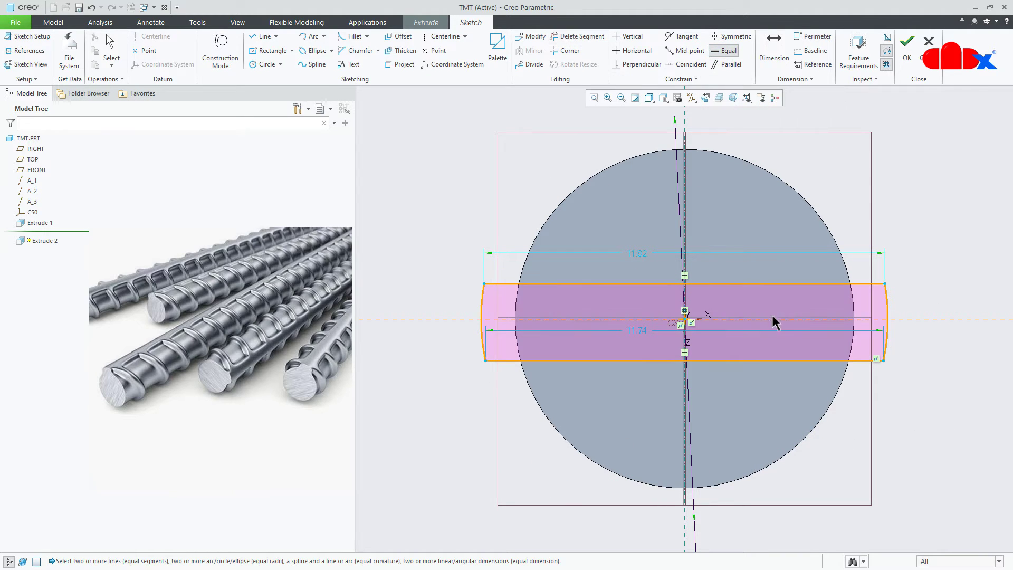
left_click(773, 285)
left_click(767, 362)
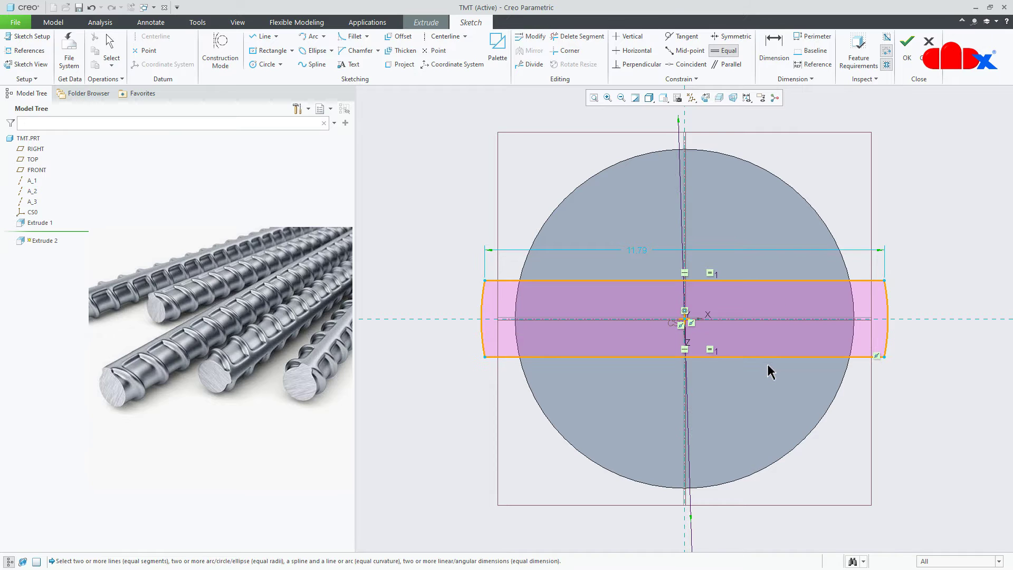
left_click(774, 50)
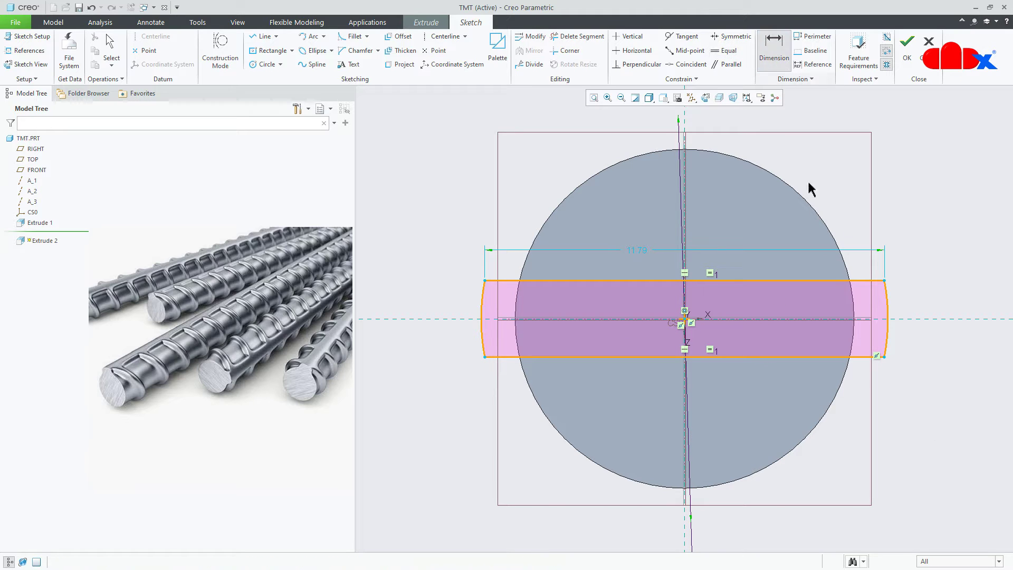
left_click(807, 357)
middle_click(816, 333)
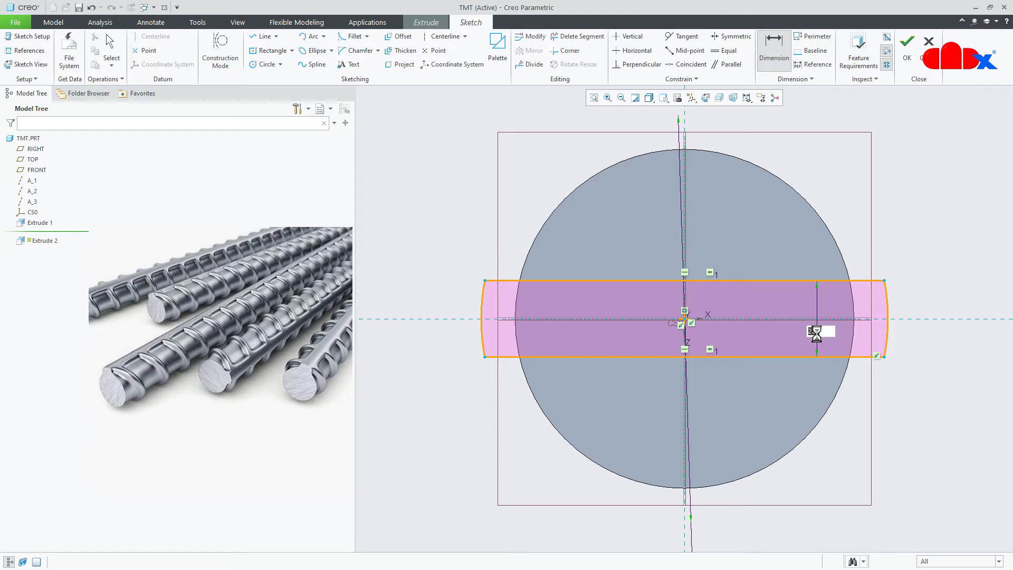
type("2")
key("Return")
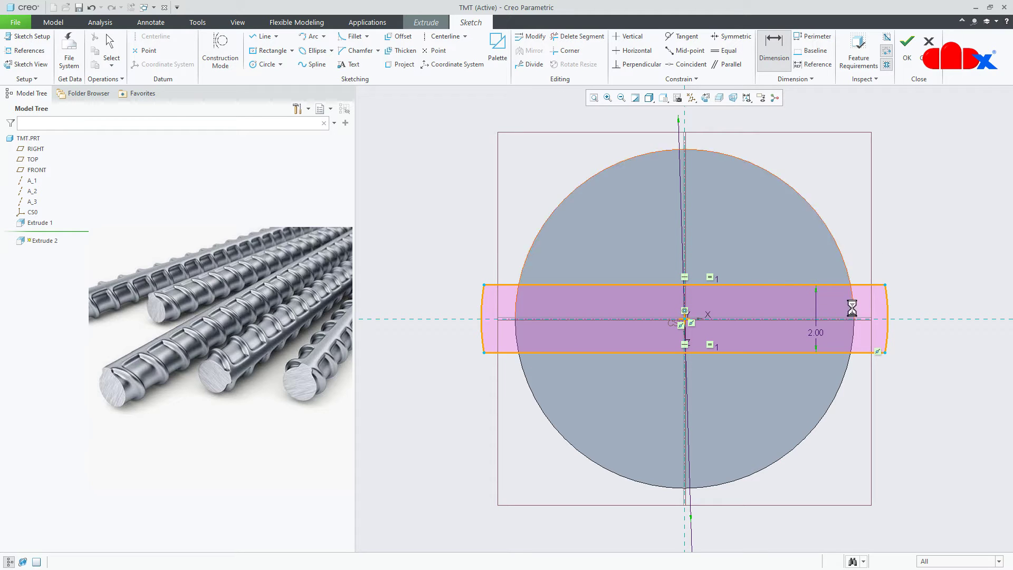
Step: Extrude the rib strip up to the rod's bottom face, then return to the standard view
left_click(907, 53)
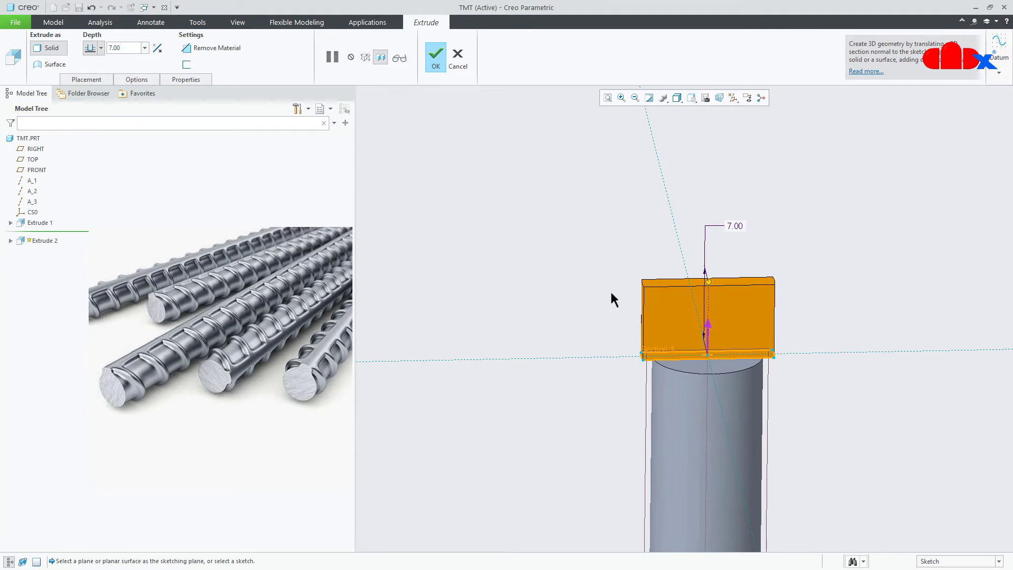
left_click(102, 48)
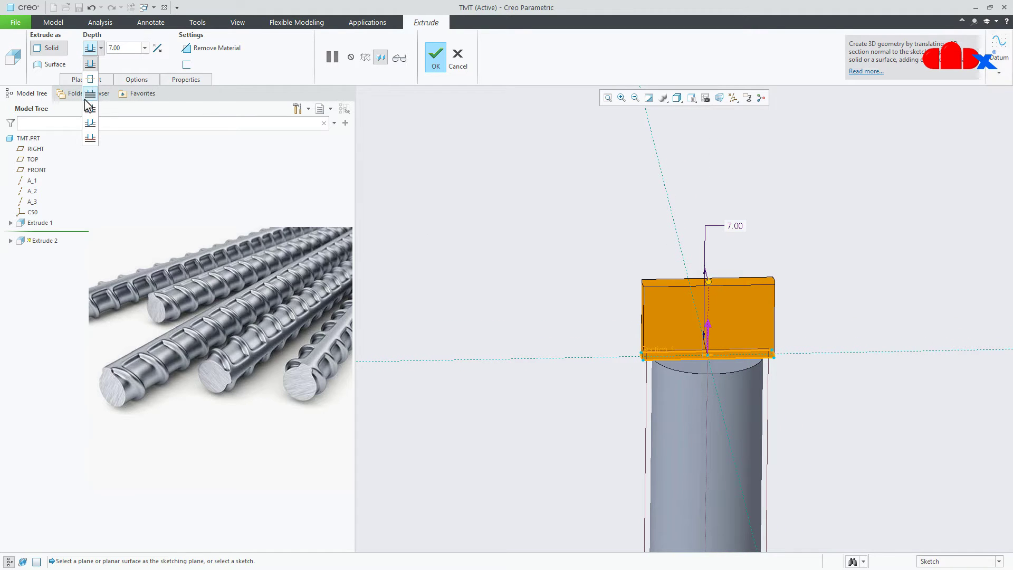
left_click(89, 138)
middle_click_drag(702, 386, 670, 439)
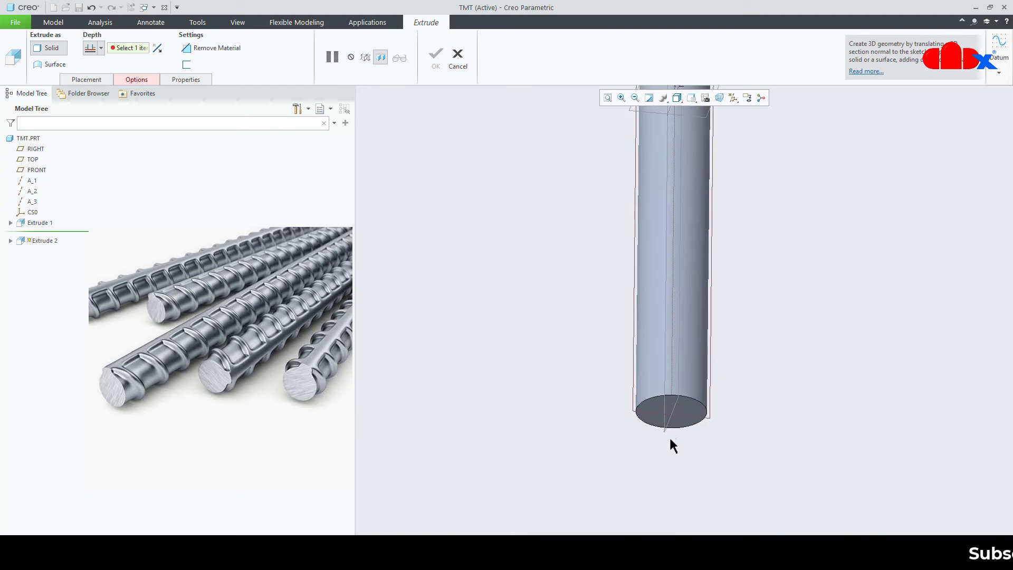
left_click(691, 413)
left_click(435, 60)
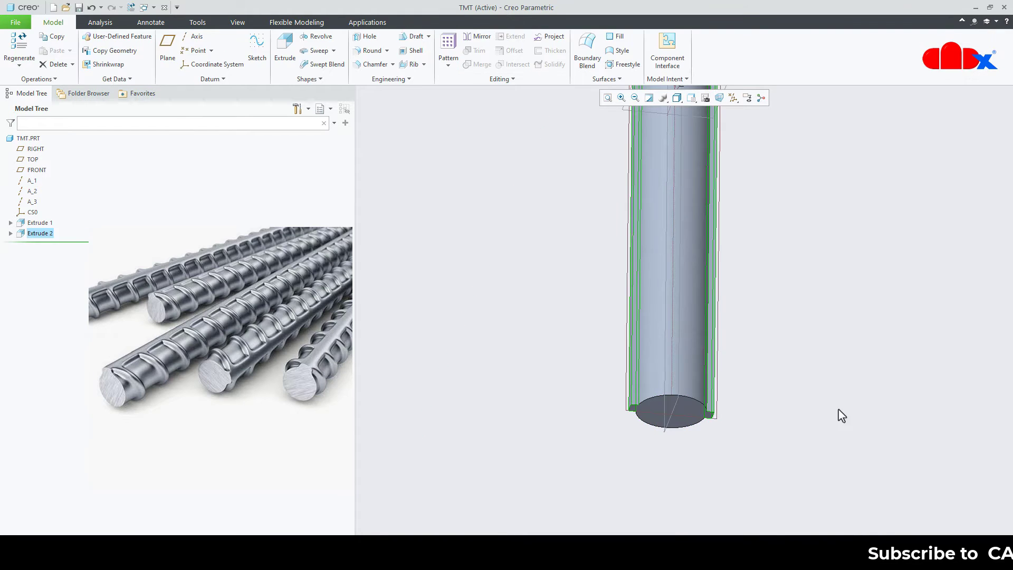
key("ctrl+d")
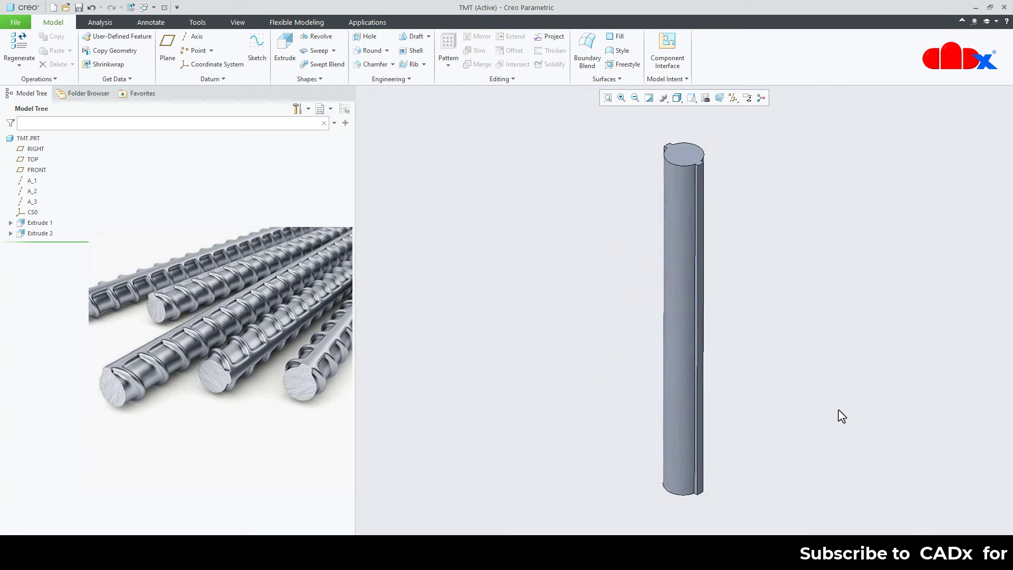
scroll(670, 158, "up", 3)
scroll(668, 147, "up", 1)
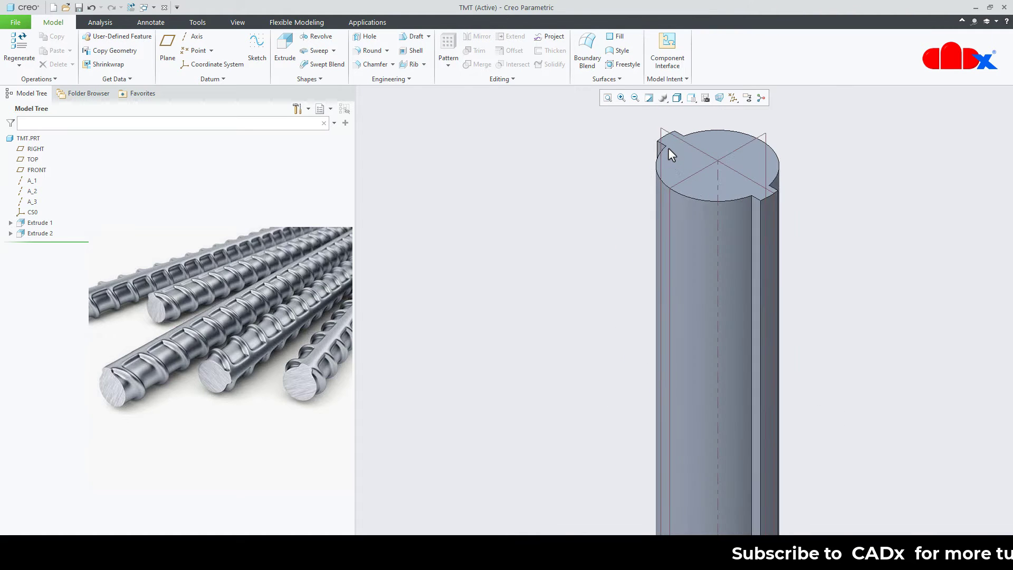
Step: Start a third extrusion on the FRONT plane and draw a slanted centerline across the rod
left_click(284, 49)
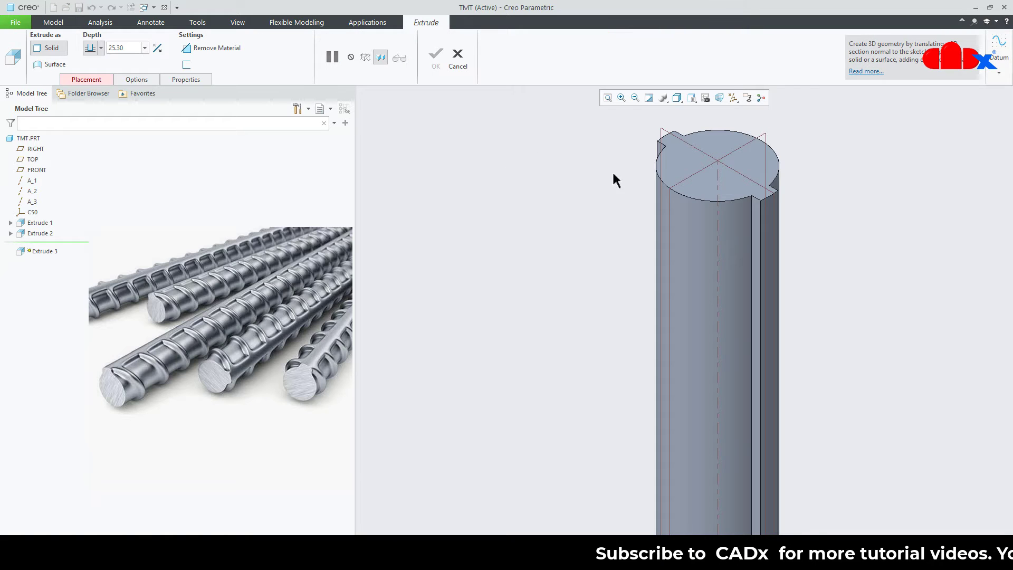
left_click(705, 160)
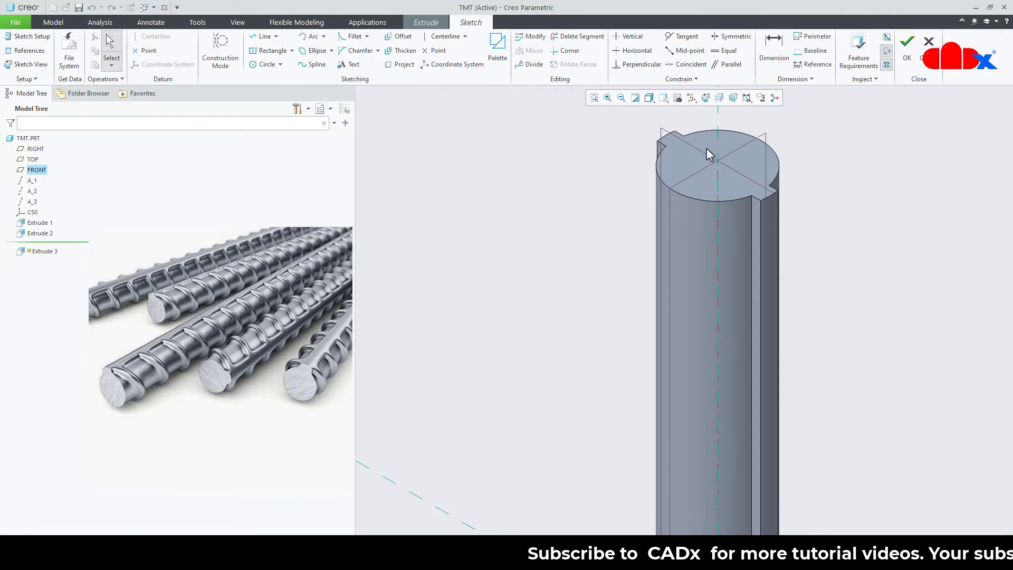
left_click(705, 97)
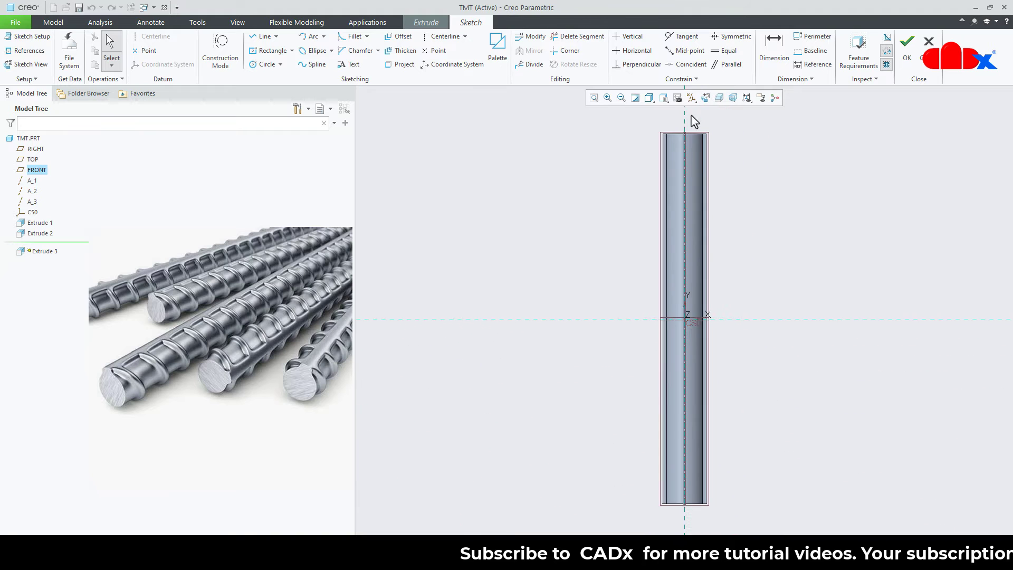
scroll(681, 168, "up", 4)
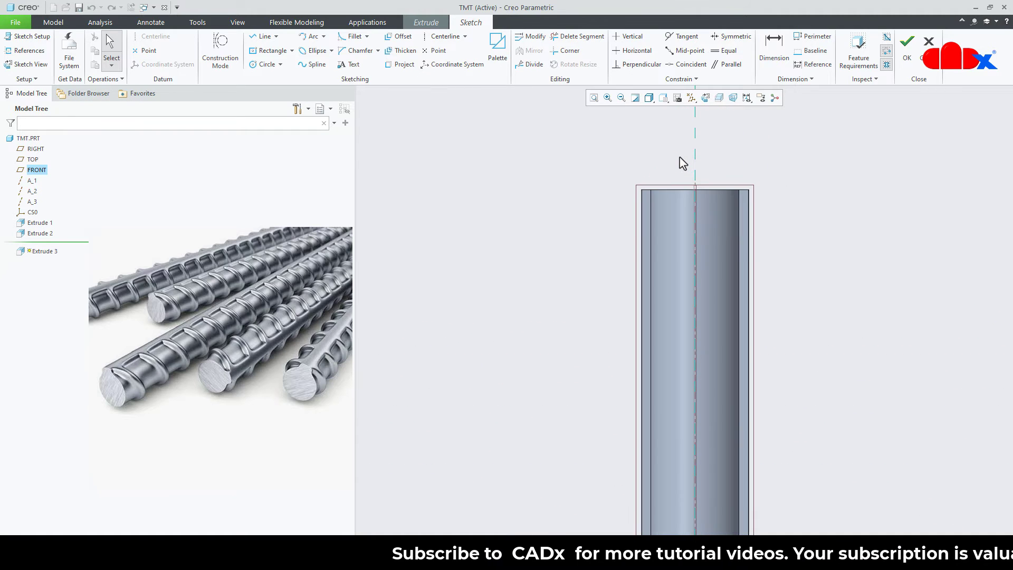
right_click(681, 163)
left_click(748, 173)
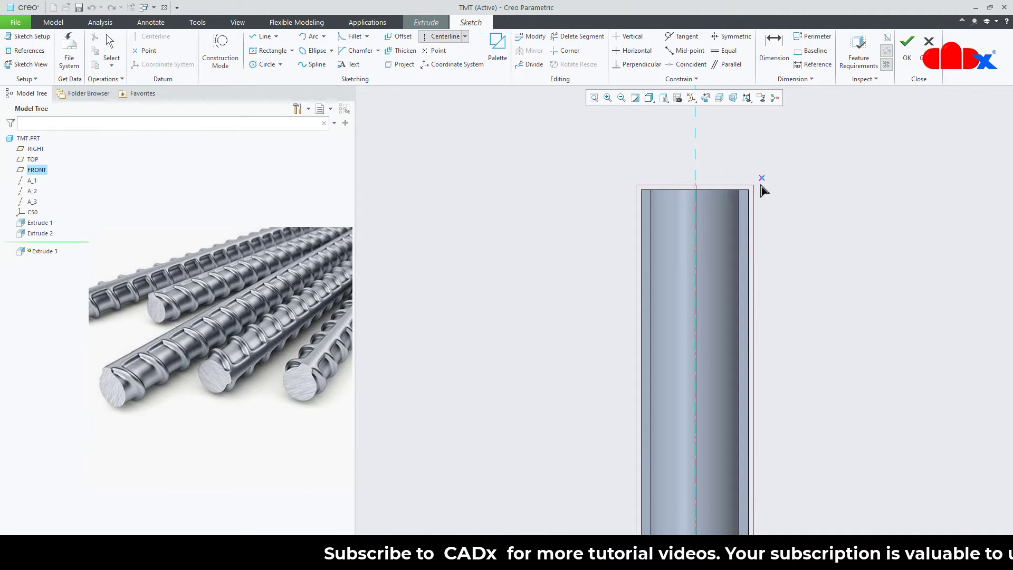
left_click(619, 244)
left_click(814, 307)
middle_click(869, 268)
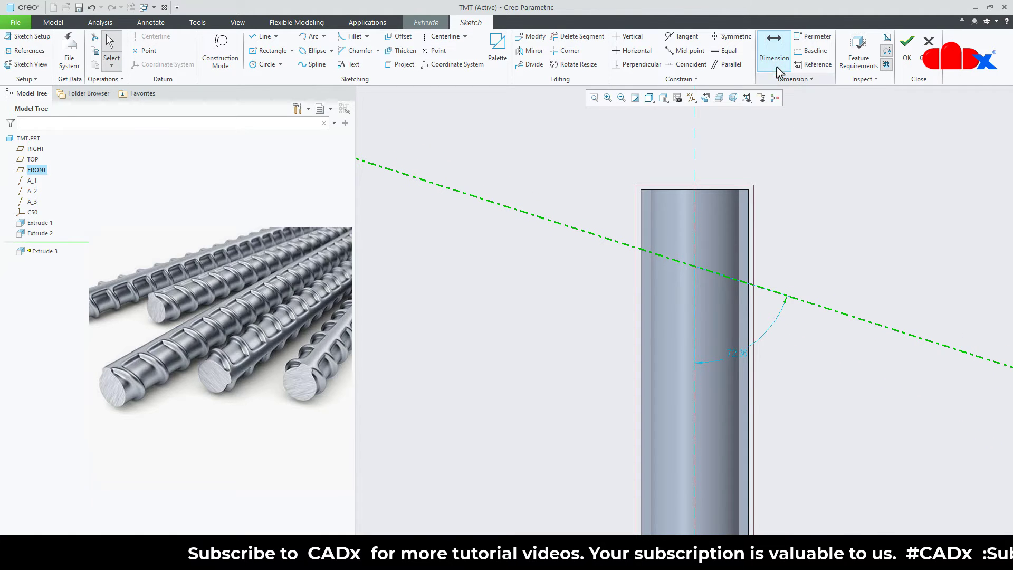
Step: Dimension the centerline at 20° from the horizontal reference
left_click(774, 46)
scroll(771, 161, "down", 3)
left_click(828, 249)
left_click(825, 407)
middle_click(827, 335)
type("20")
key("Return")
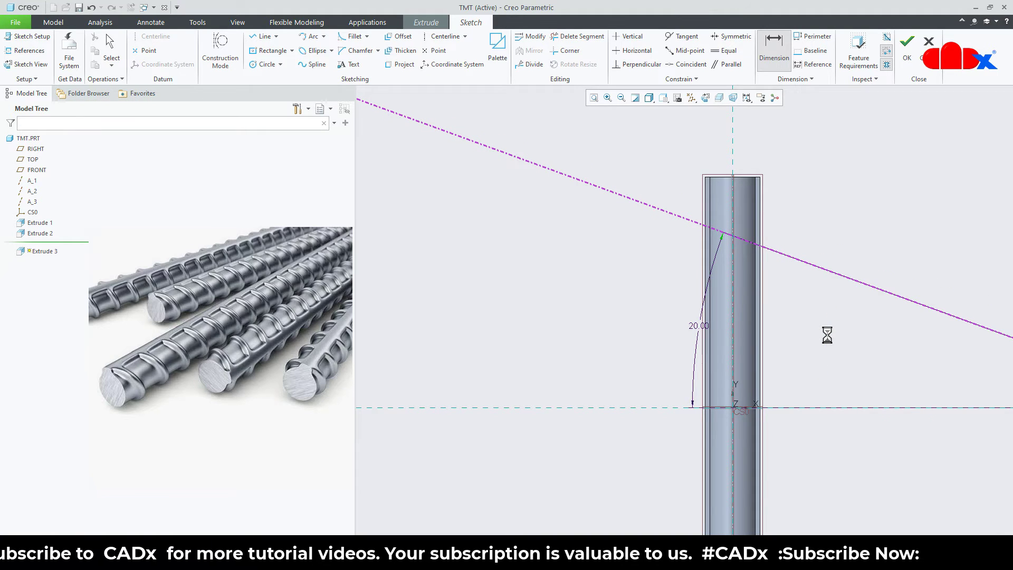
Step: Draw a line along the slanted centerline across the rod
scroll(766, 214, "up", 2)
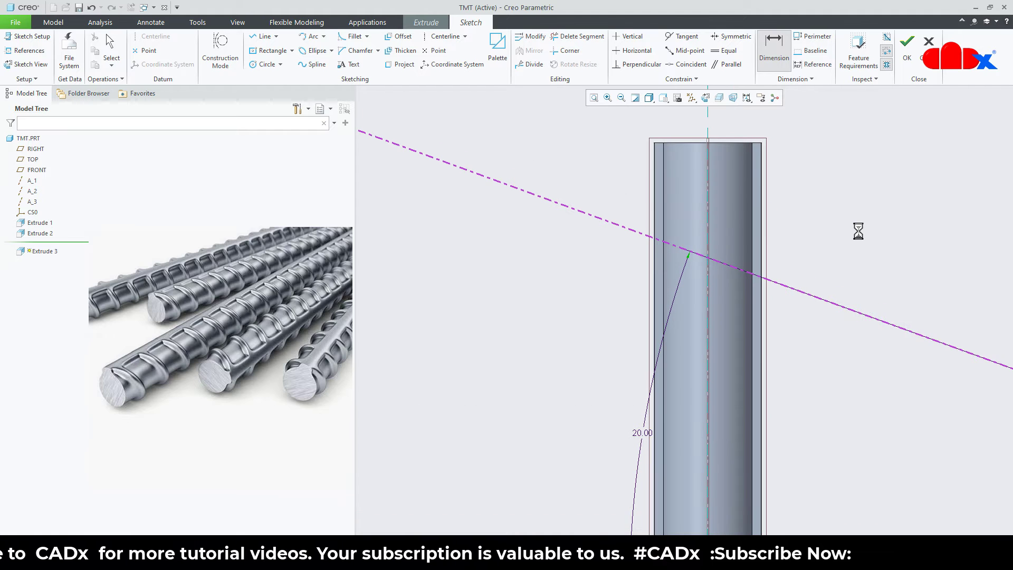
right_click(863, 240)
left_click(883, 251)
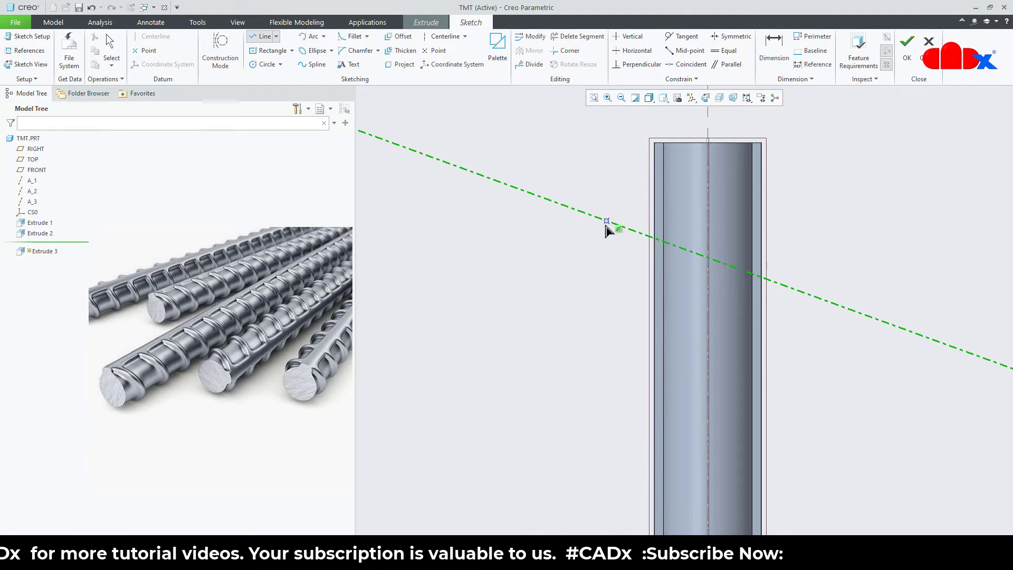
left_click(607, 221)
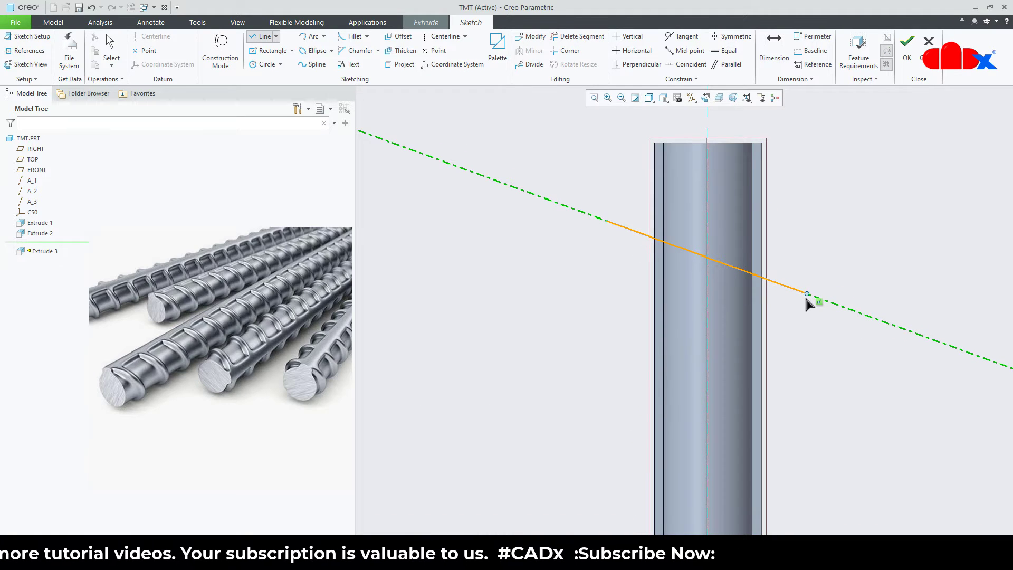
left_click(807, 294)
middle_click(808, 329)
middle_click(805, 344)
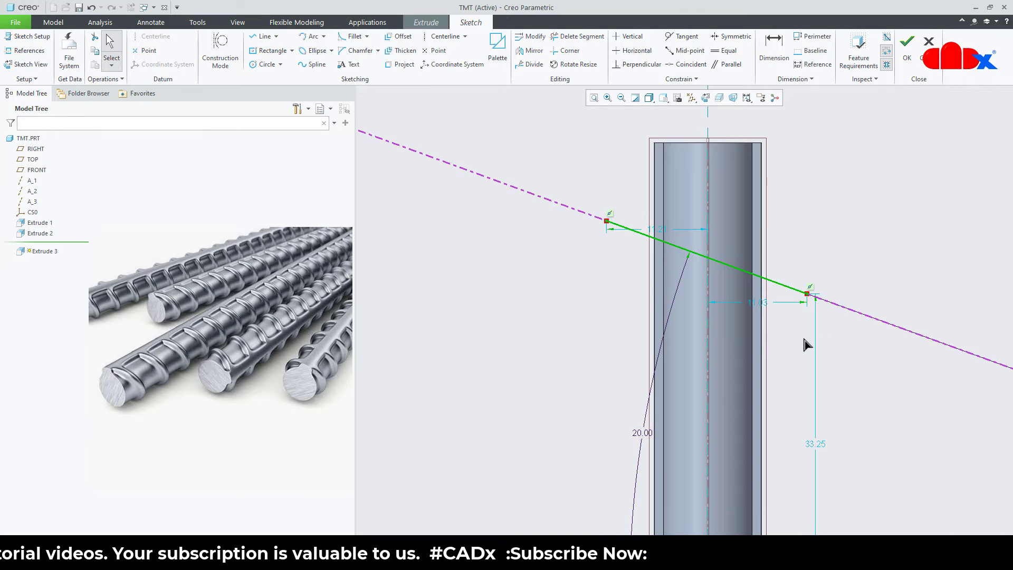
Step: Place a sketch point where the line meets the bar's edge
left_click(433, 50)
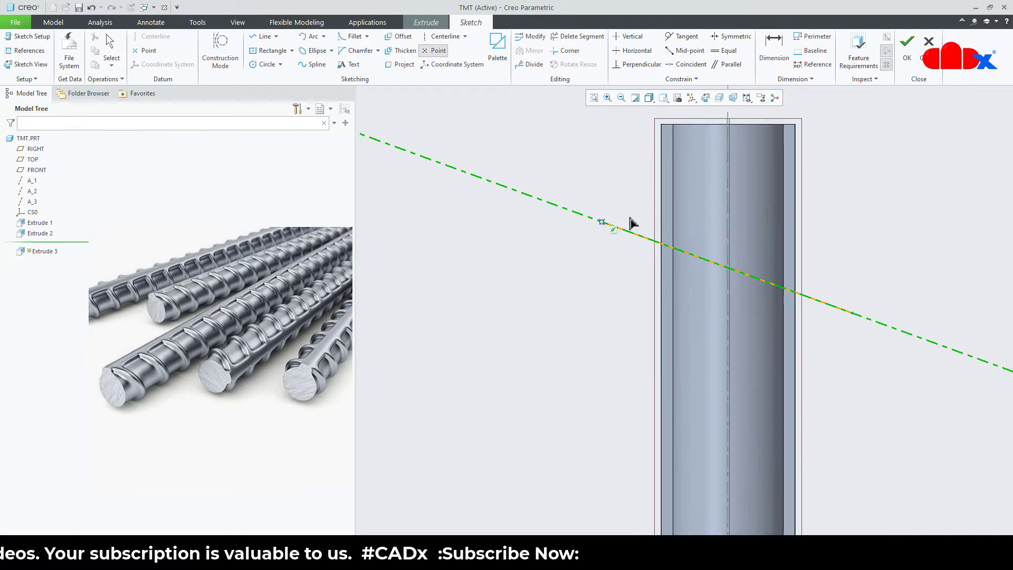
scroll(649, 232, "up", 3)
scroll(682, 254, "up", 2)
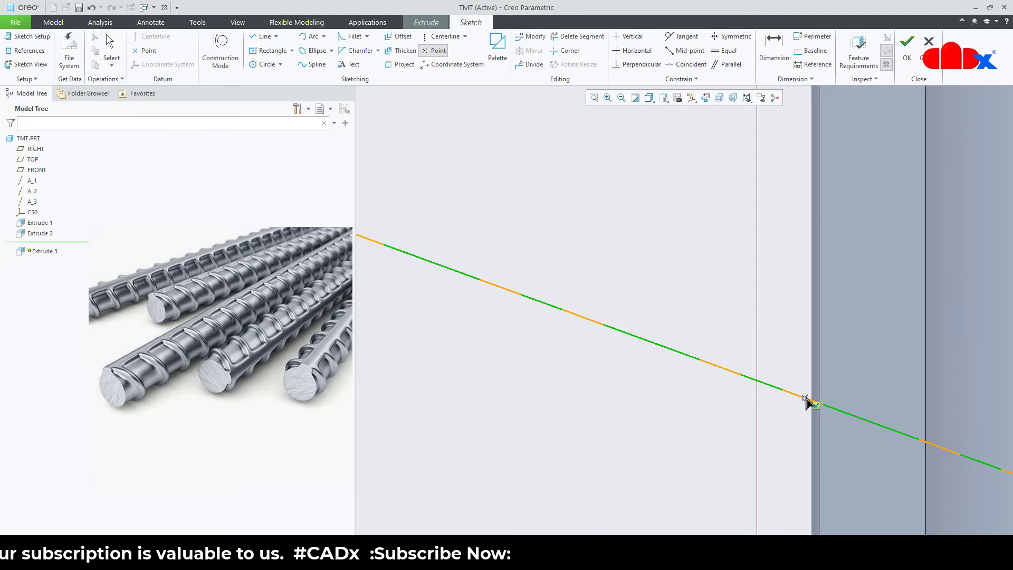
scroll(739, 392, "down", 3)
scroll(708, 385, "down", 2)
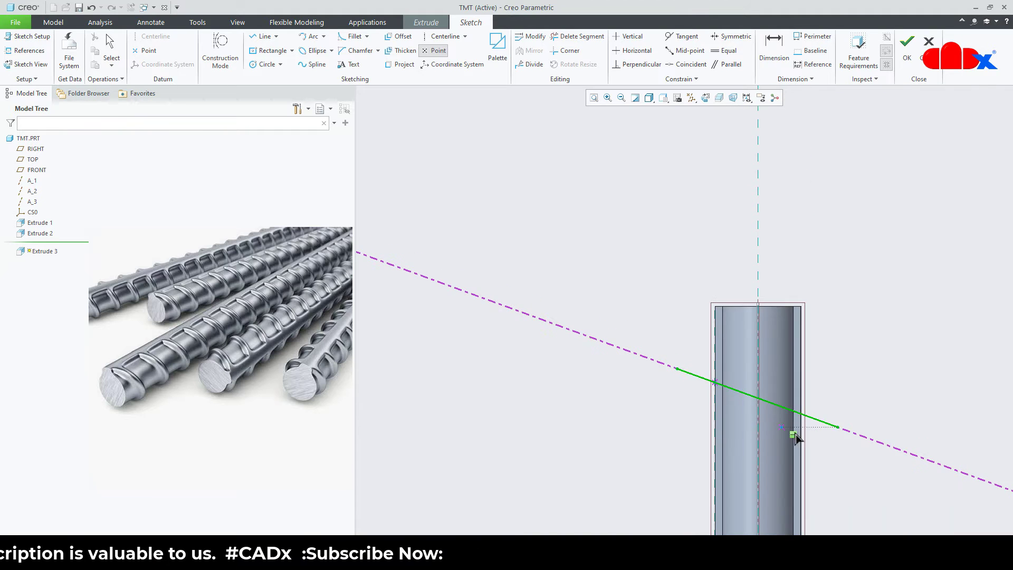
scroll(796, 416, "up", 5)
left_click(756, 359)
middle_click(816, 413)
scroll(849, 350, "down", 3)
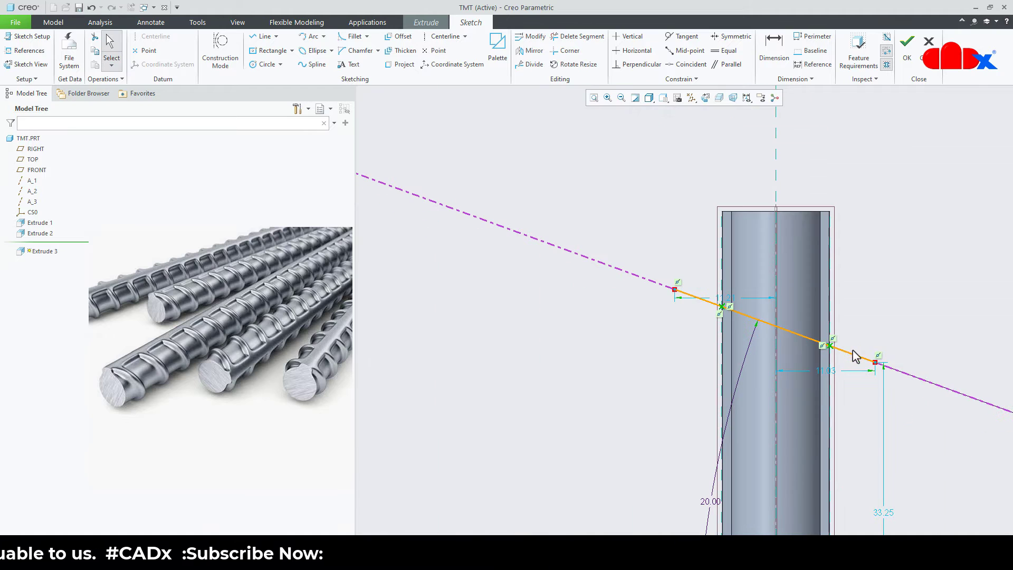
Step: Dimension the line's end 3 below the top reference
right_click(675, 381)
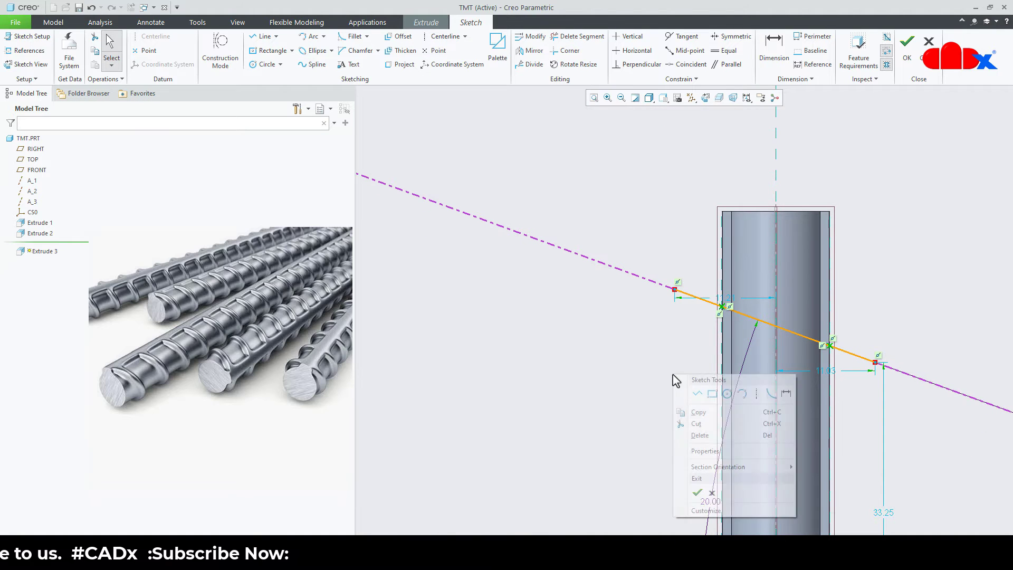
left_click(786, 394)
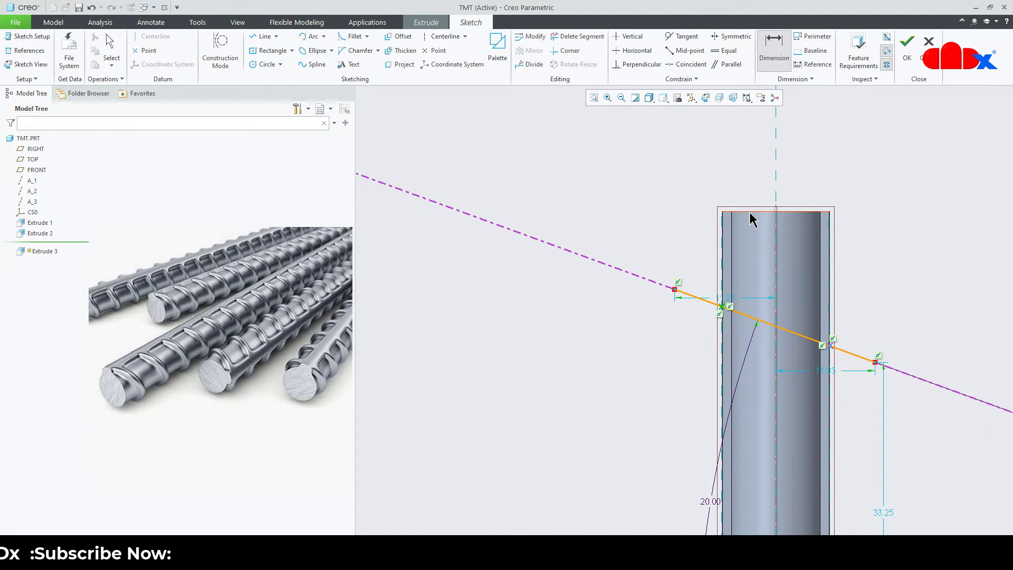
left_click(707, 211)
middle_click(689, 228)
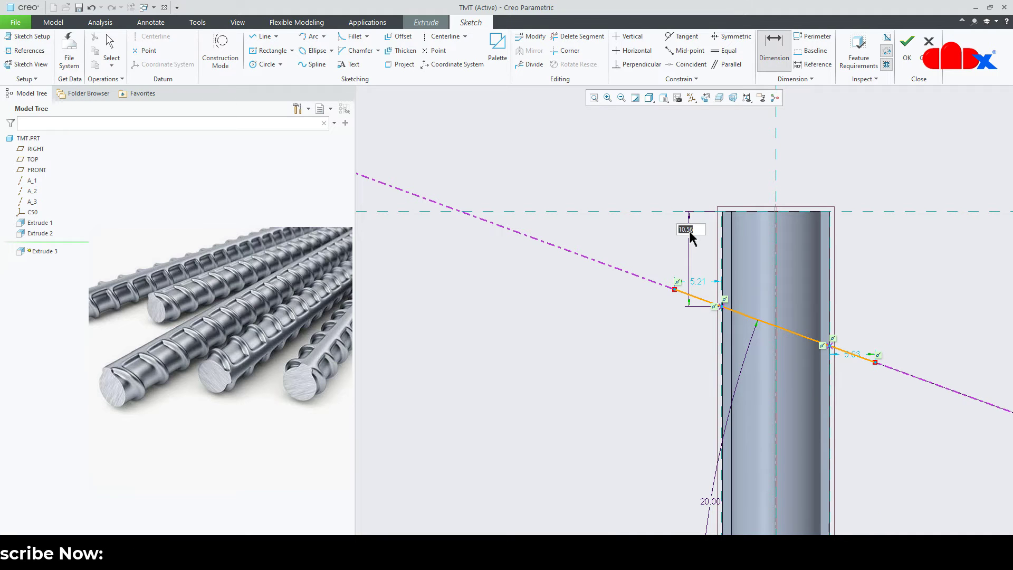
type("3")
key("Return")
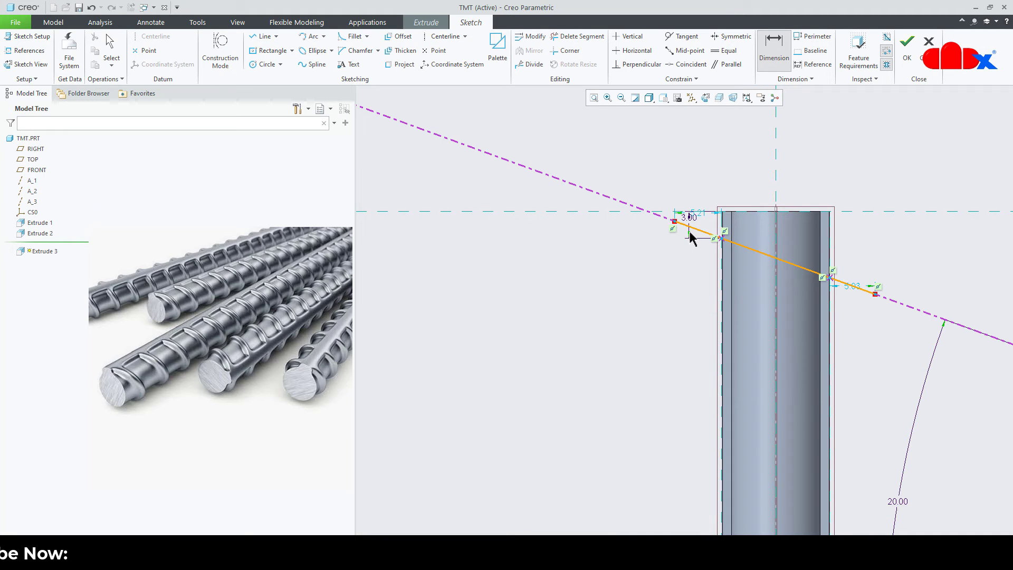
middle_click(708, 278)
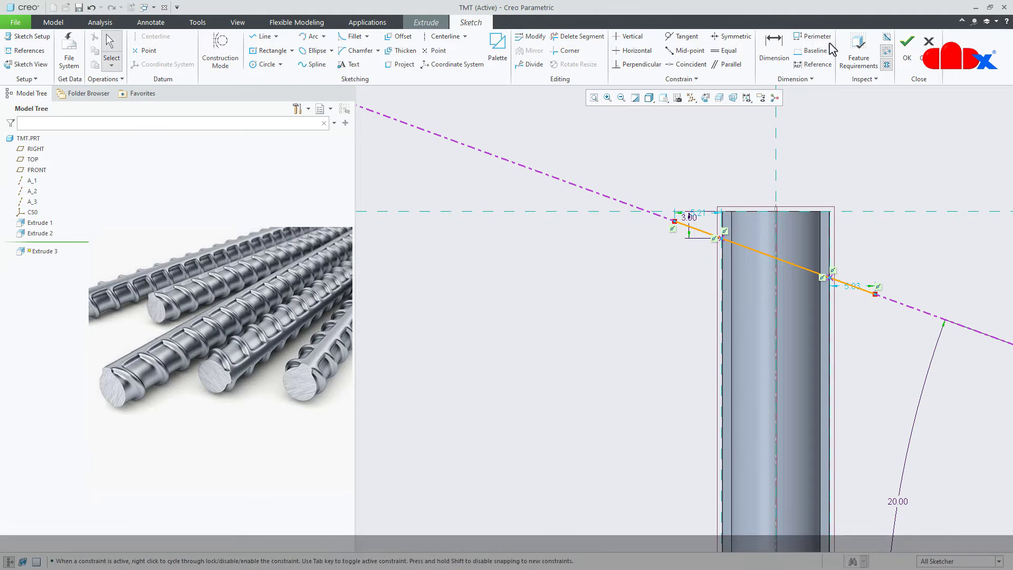
Step: Set the line's left overhang beyond the rod to 5
left_click(773, 45)
scroll(723, 218, "down", 2)
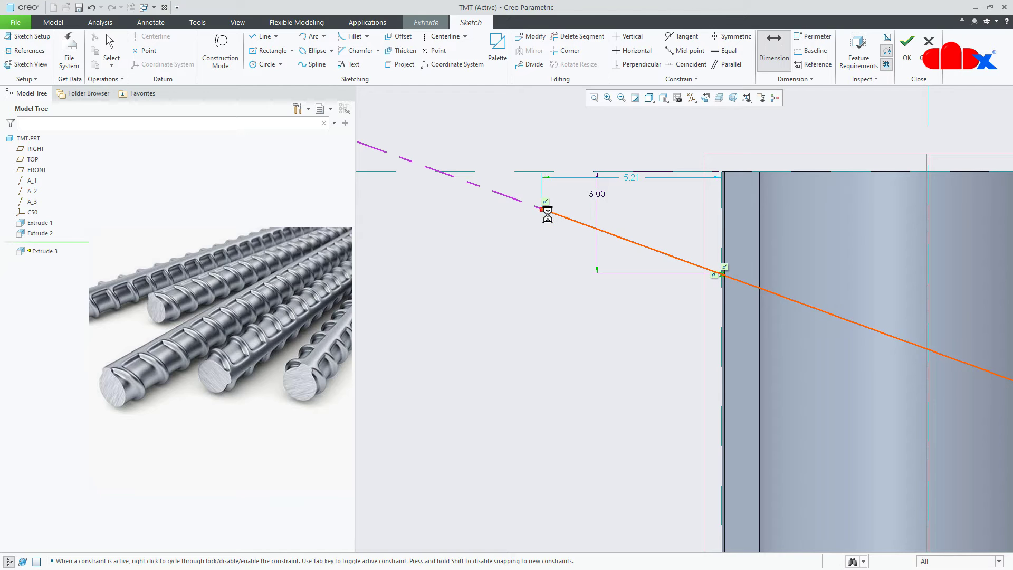
middle_click(617, 324)
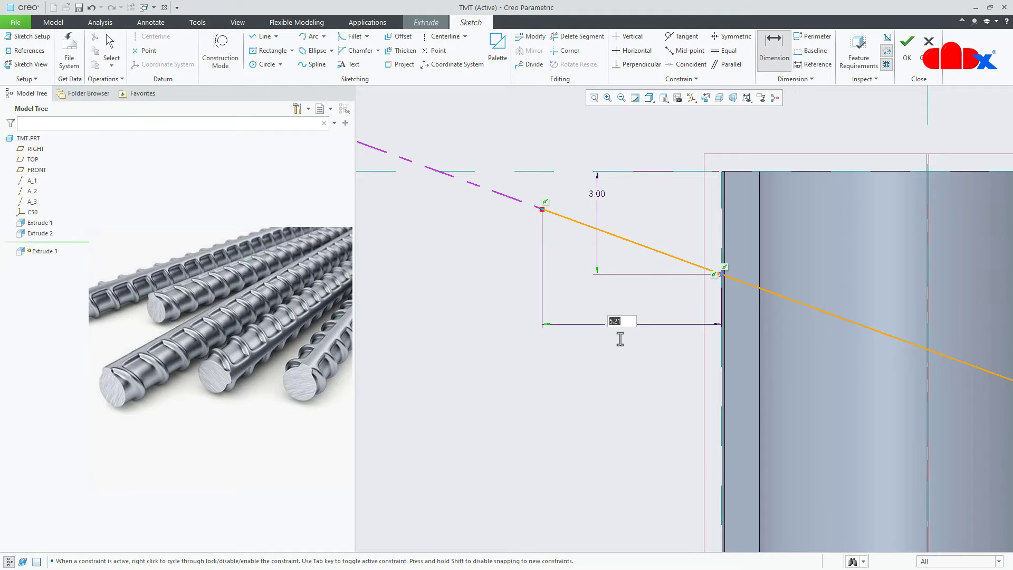
type("5")
key("Return")
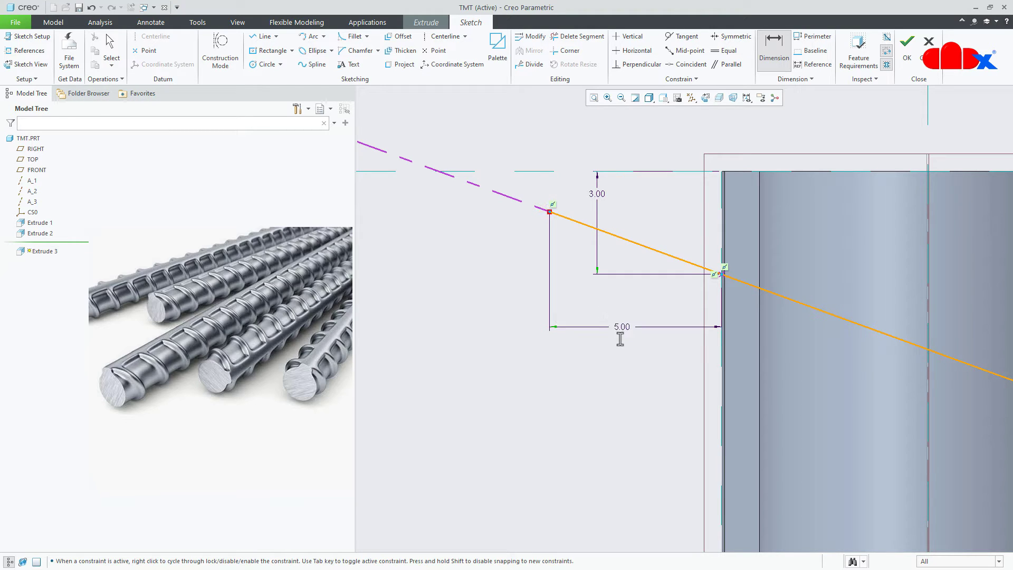
scroll(553, 354, "down", 4)
scroll(759, 393, "up", 4)
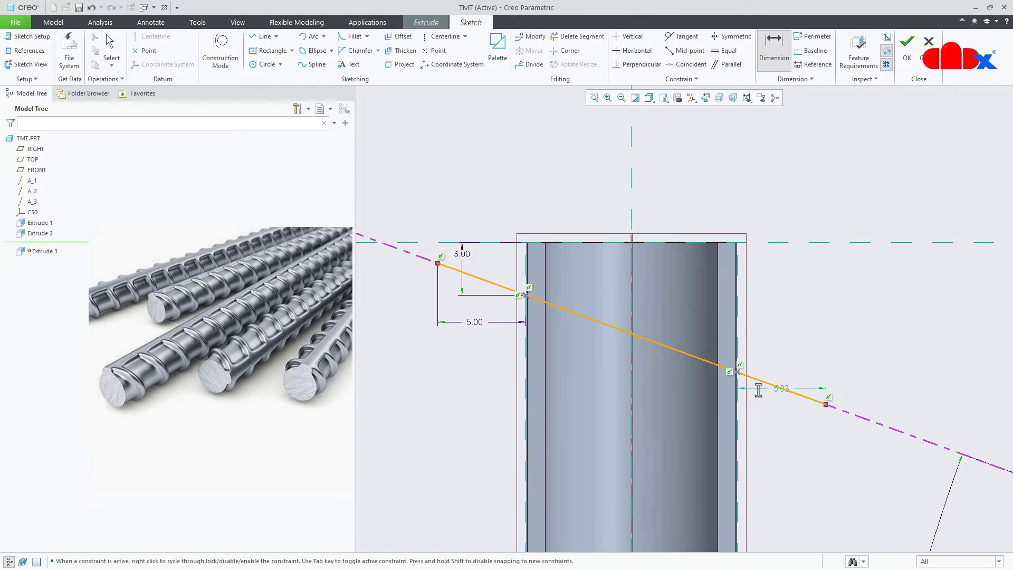
middle_click(788, 391)
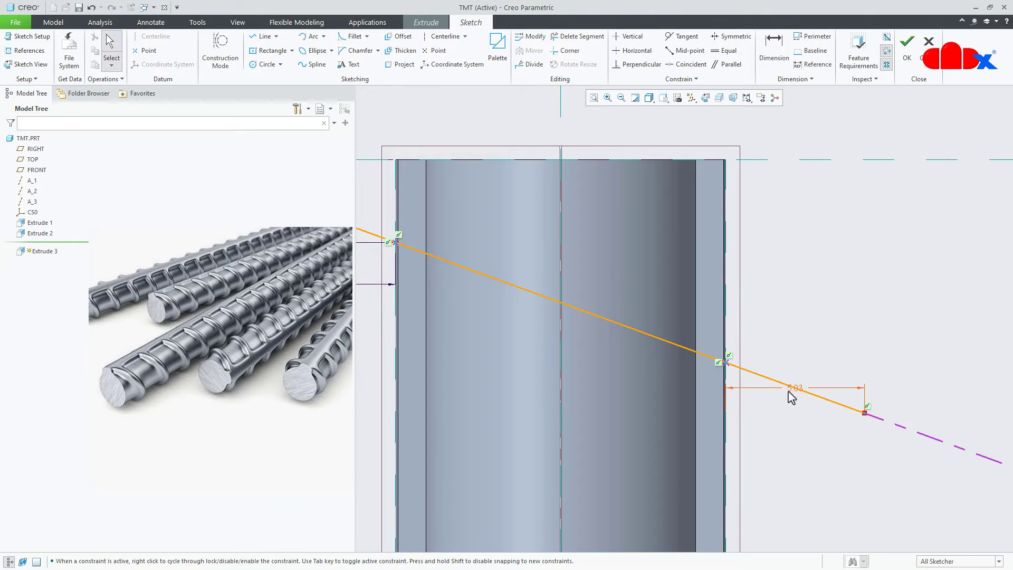
Step: Set the right overhang to 5 and fit the whole part in view
scroll(797, 393, "up", 2)
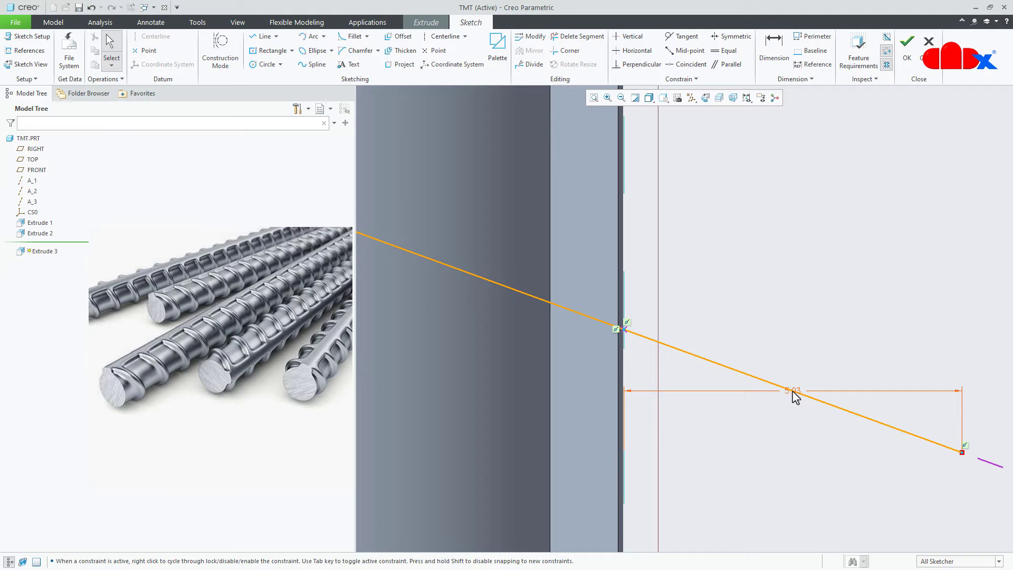
double_click(794, 390)
type("5")
key("Return")
scroll(784, 426, "down", 3)
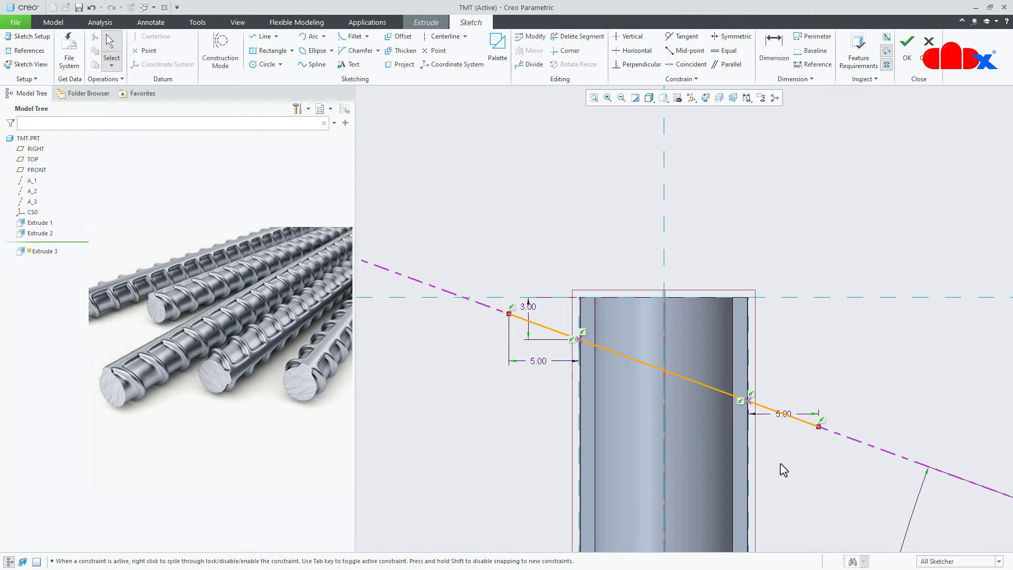
scroll(783, 469, "down", 2)
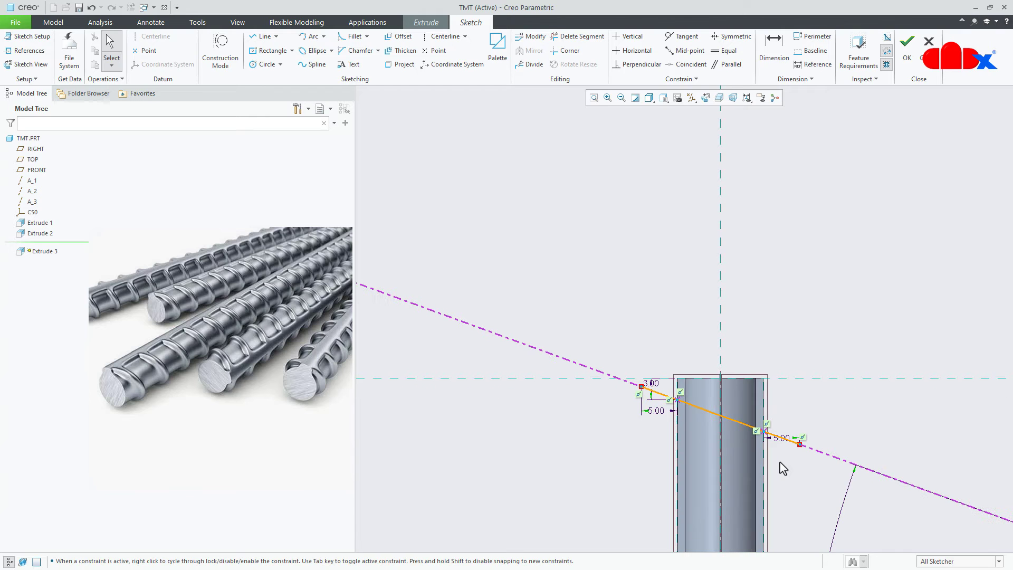
key("ctrl+d")
Step: Accept the plate sketch and hide the datum plane display
right_click(782, 467)
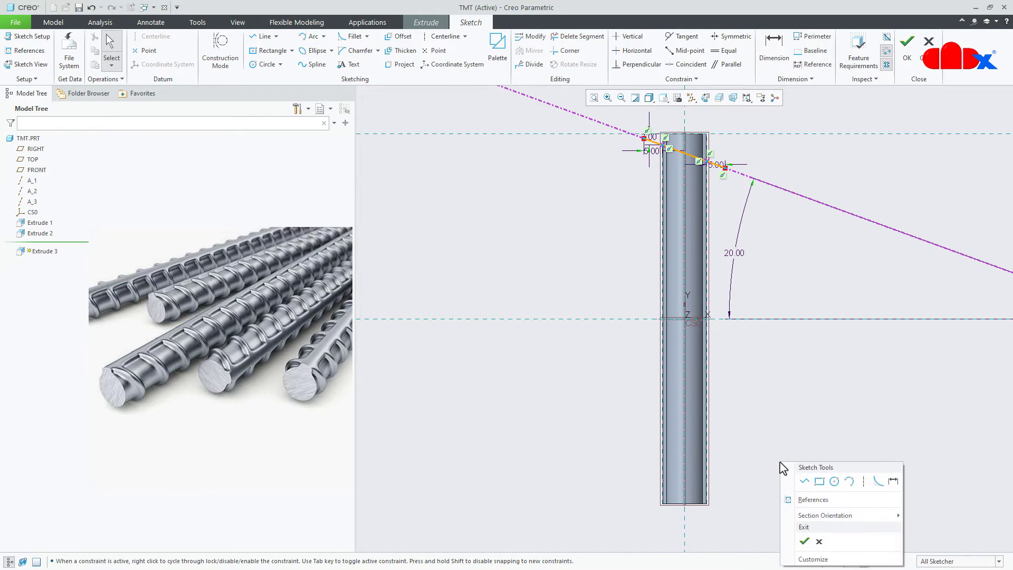
left_click(804, 540)
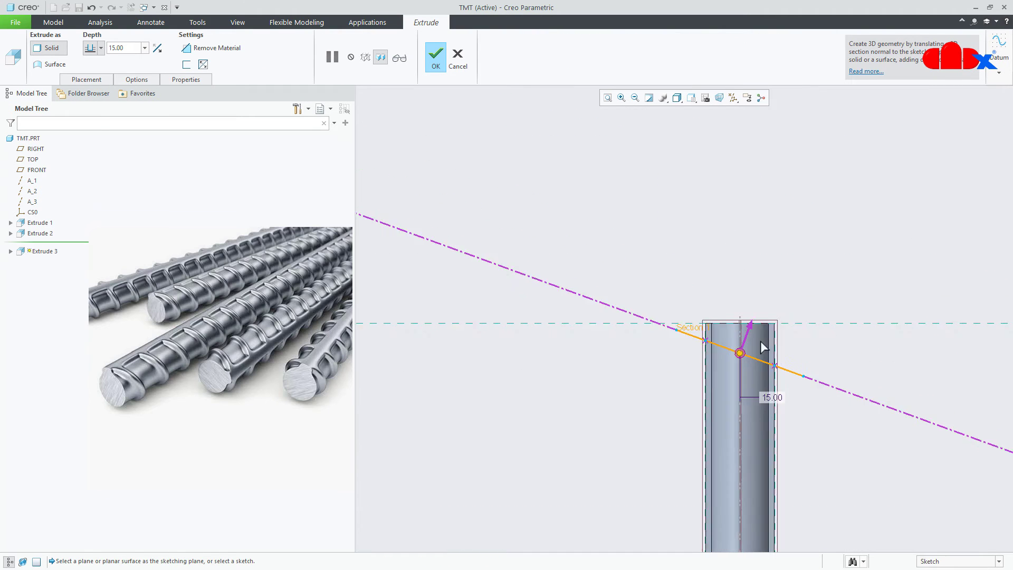
left_click(733, 98)
left_click(741, 157)
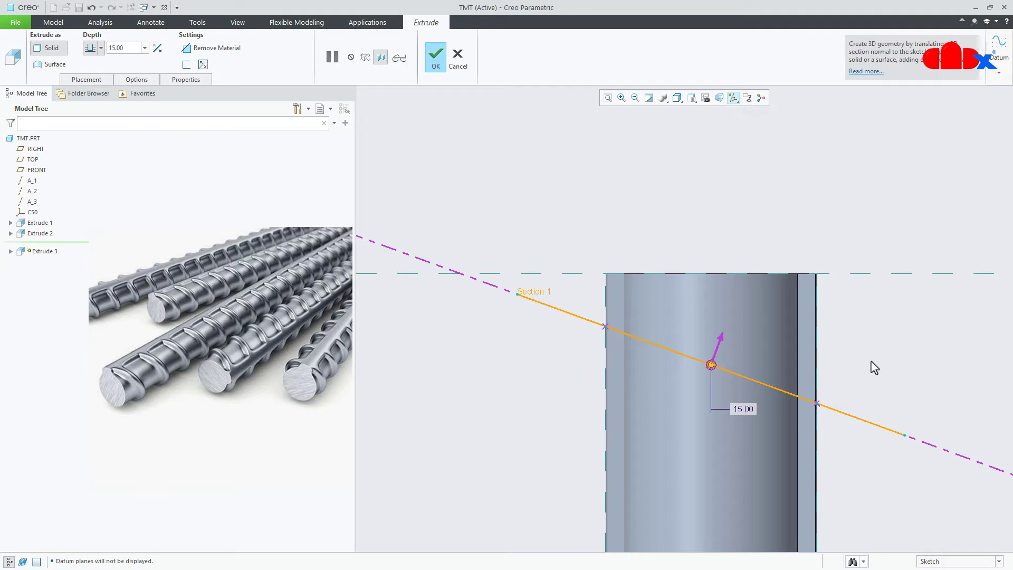
Step: Thicken the sketch into a 1.5-thick thin section, flipped to the other side
left_click(186, 64)
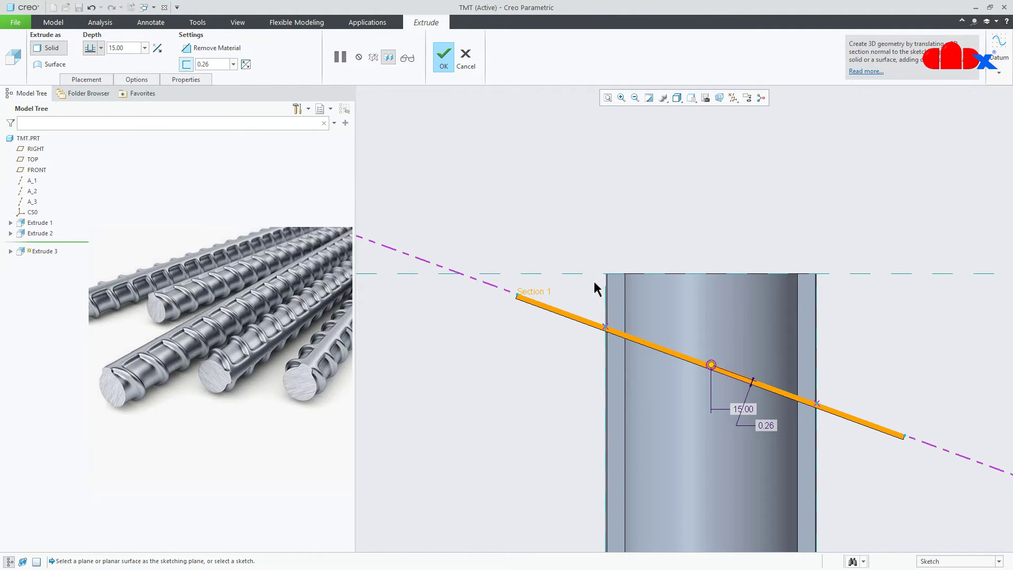
scroll(590, 295, "up", 4)
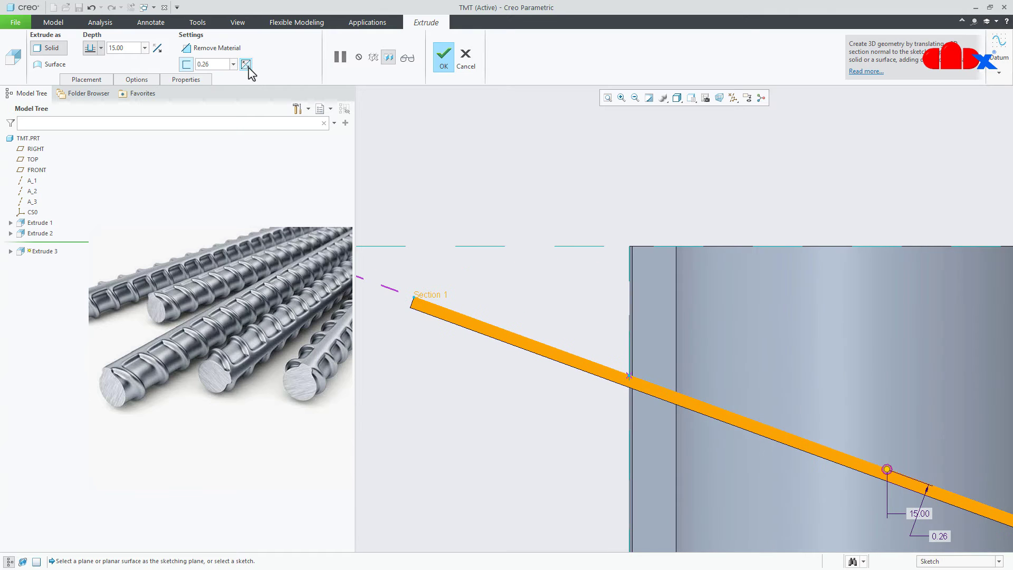
left_click(246, 65)
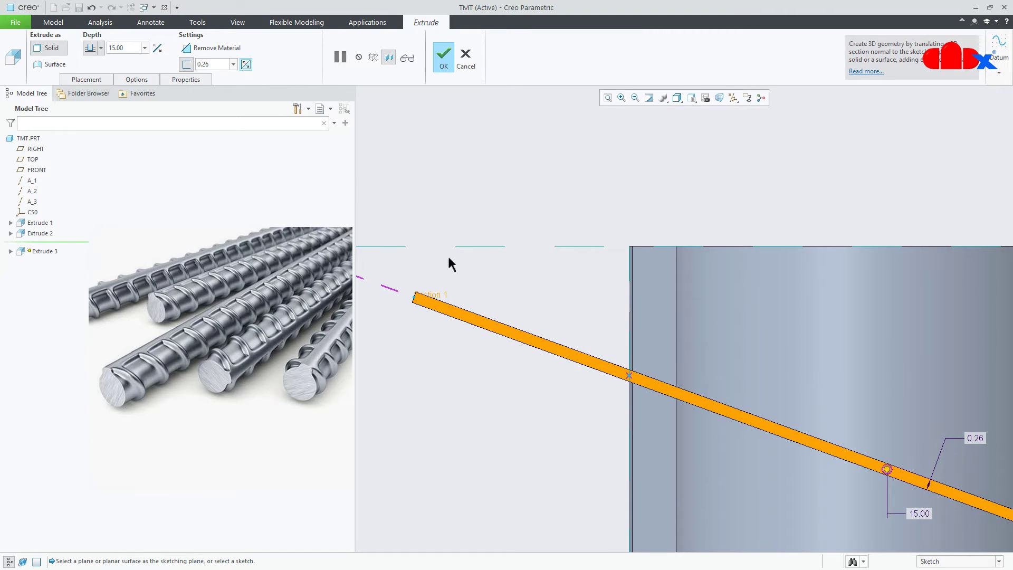
scroll(501, 269, "down", 4)
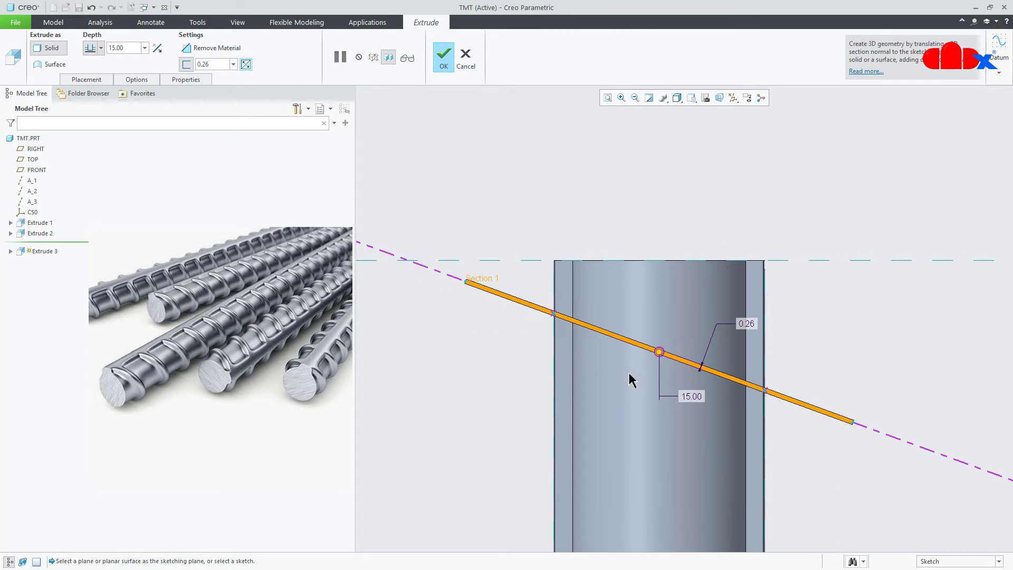
scroll(731, 333, "up", 3)
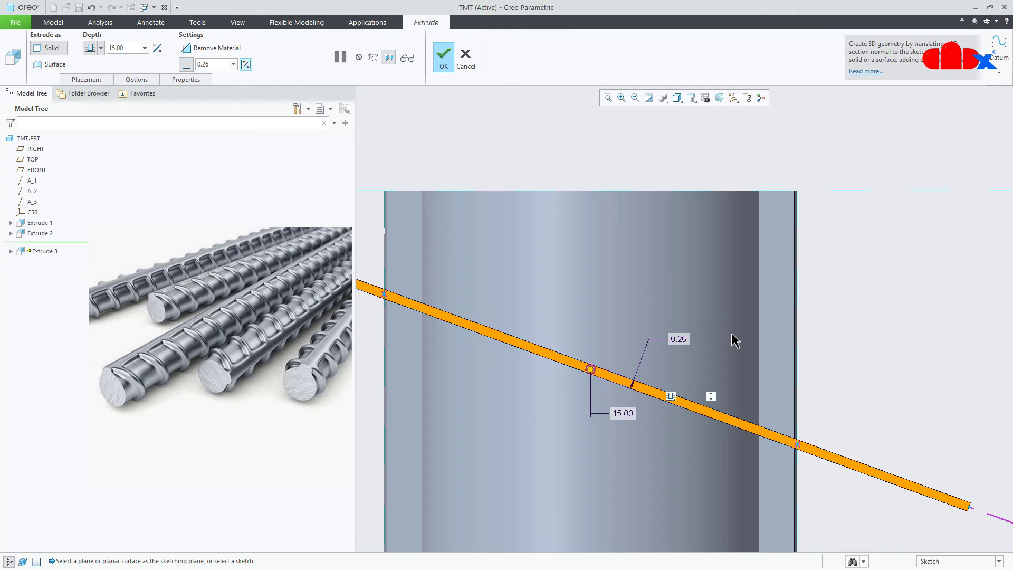
double_click(679, 339)
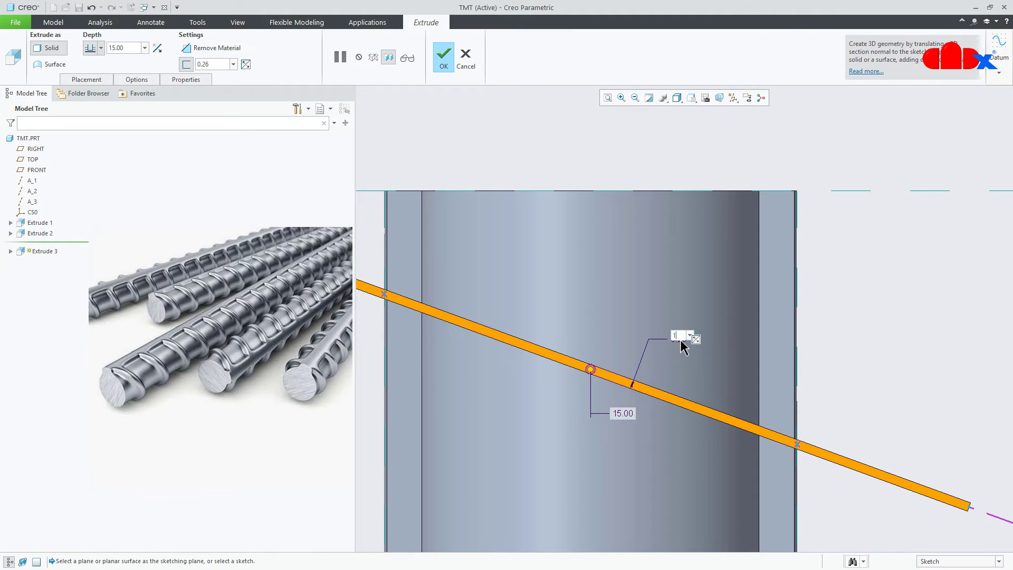
type("1.5")
key("Return")
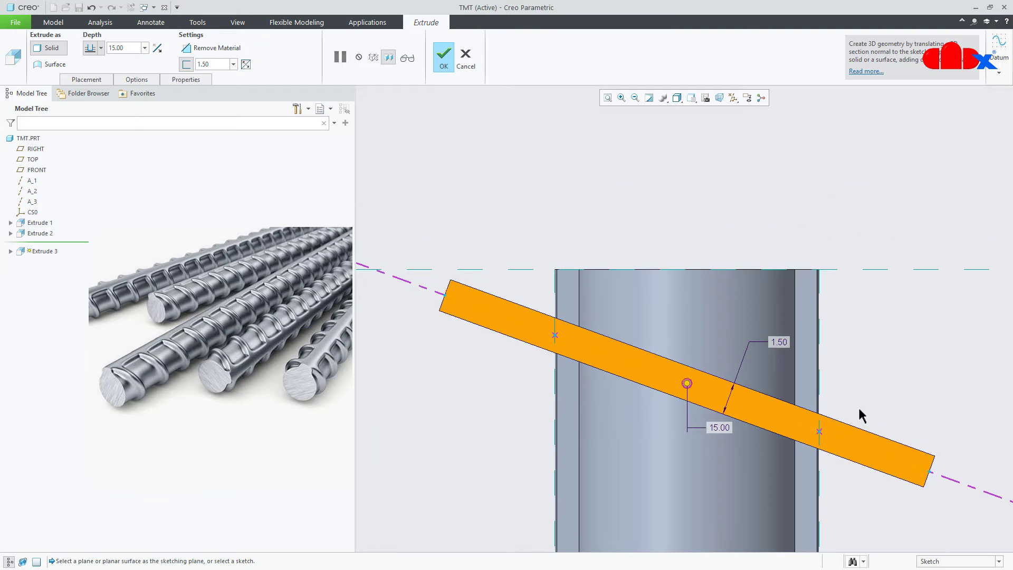
scroll(857, 414, "down", 4)
middle_click_drag(854, 415, 829, 447)
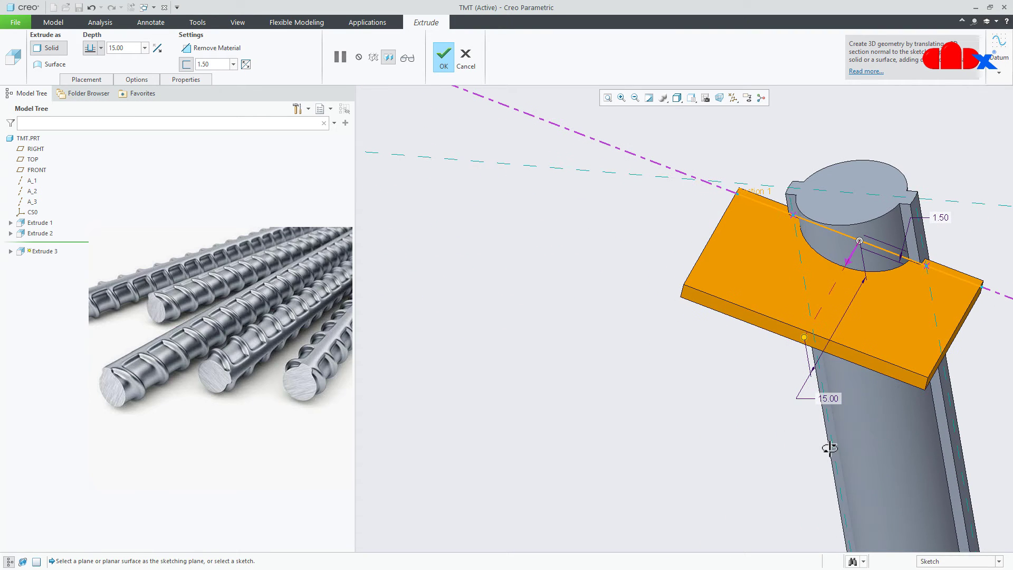
Step: Extrude the plate symmetrically on both sides to a depth of 20
left_click(103, 48)
left_click(91, 77)
scroll(738, 268, "down", 3)
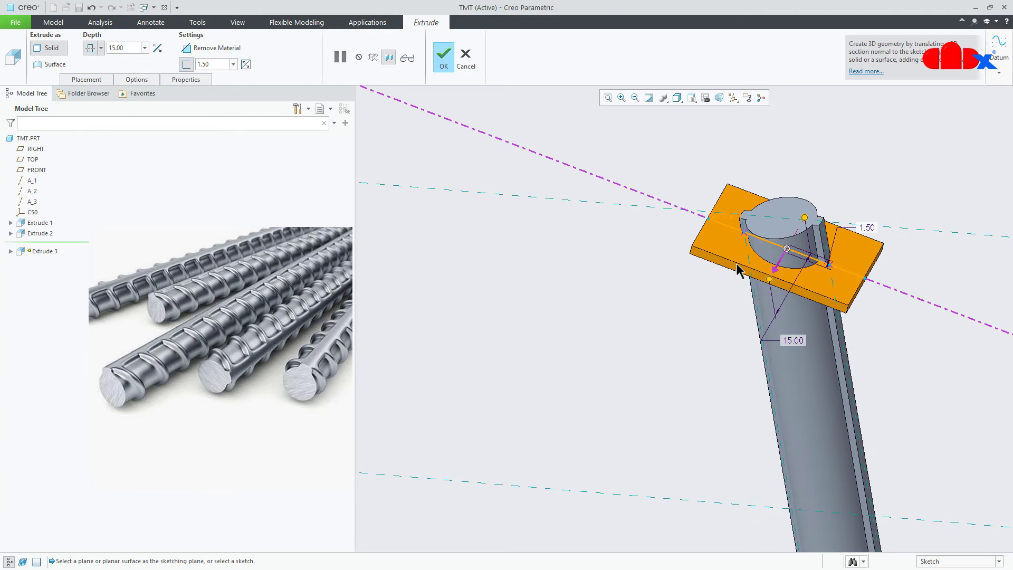
middle_click_drag(738, 269, 720, 306)
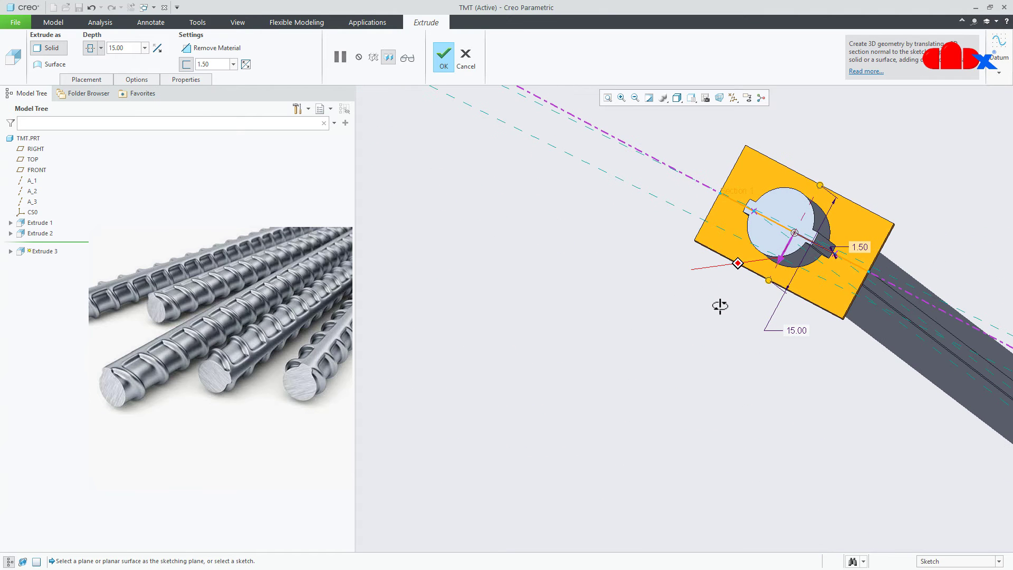
double_click(796, 331)
key("Return")
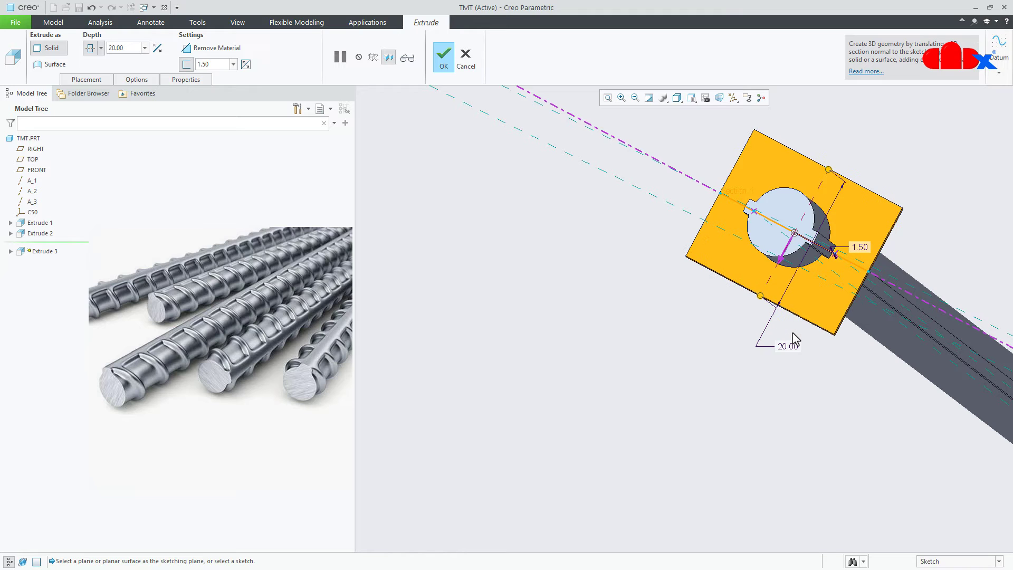
Step: Finish the plate and start a Direction pattern of Extrude 3 along the bar's top face
left_click(443, 57)
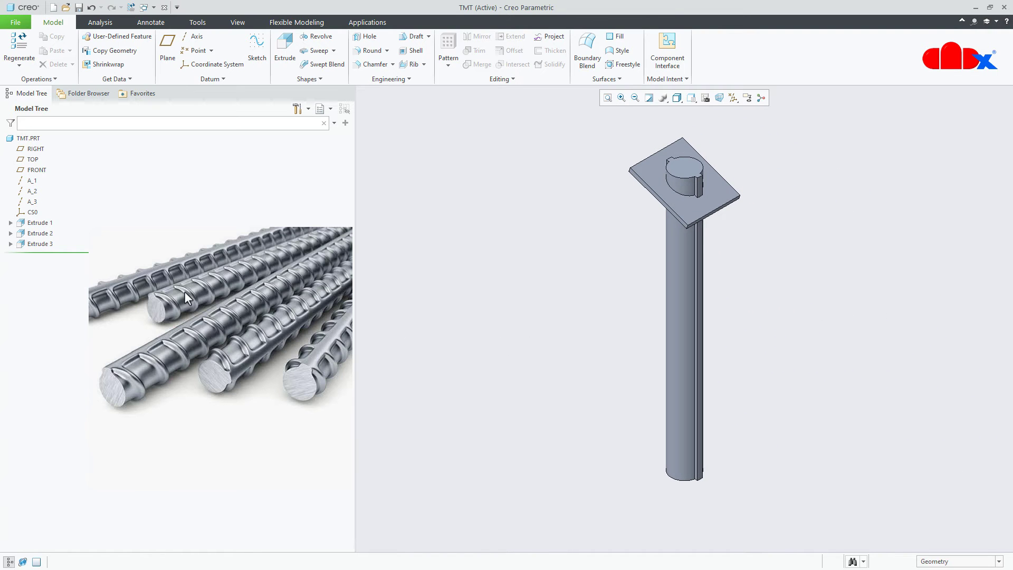
left_click(29, 243)
left_click(34, 196)
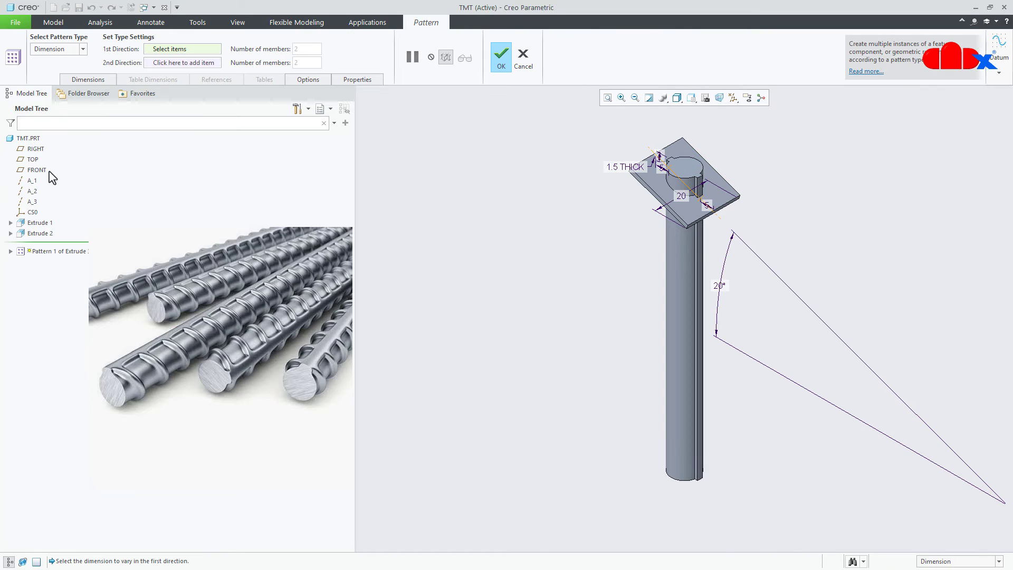
left_click(54, 48)
left_click(55, 63)
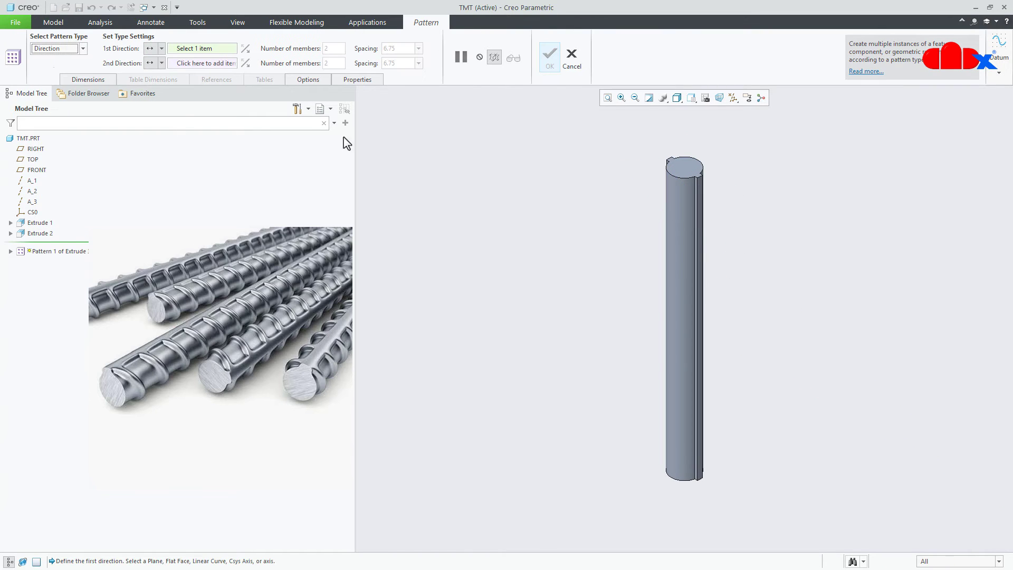
left_click(680, 170)
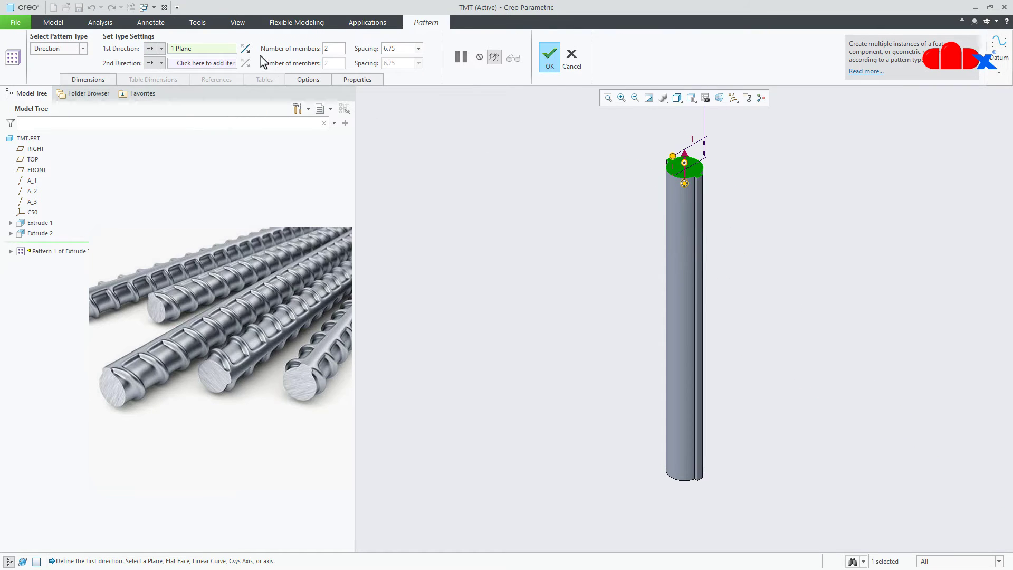
Step: Set the pattern to 14 members spaced 7.00 apart and create it
left_click(342, 48)
type("14")
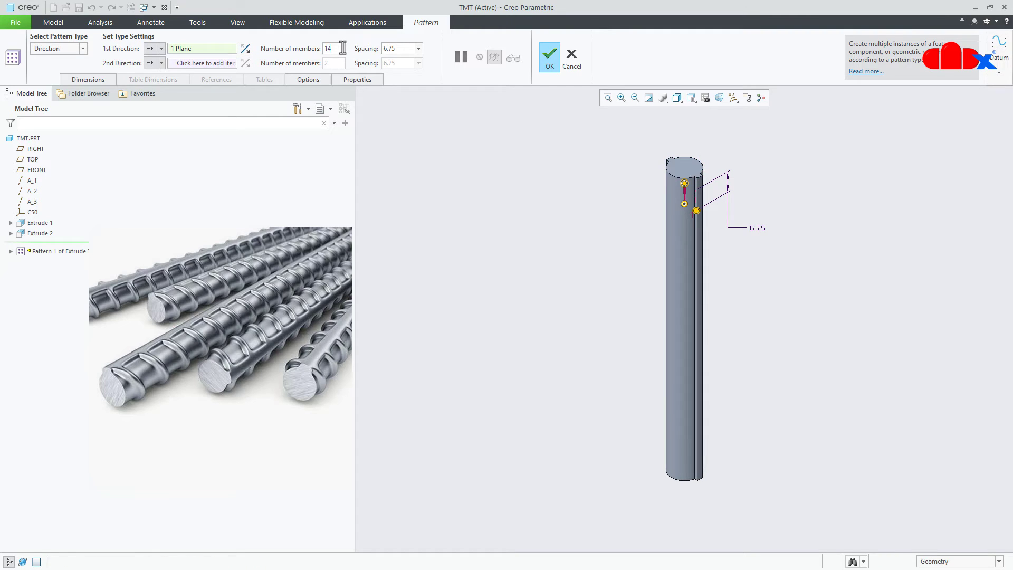
key("Return")
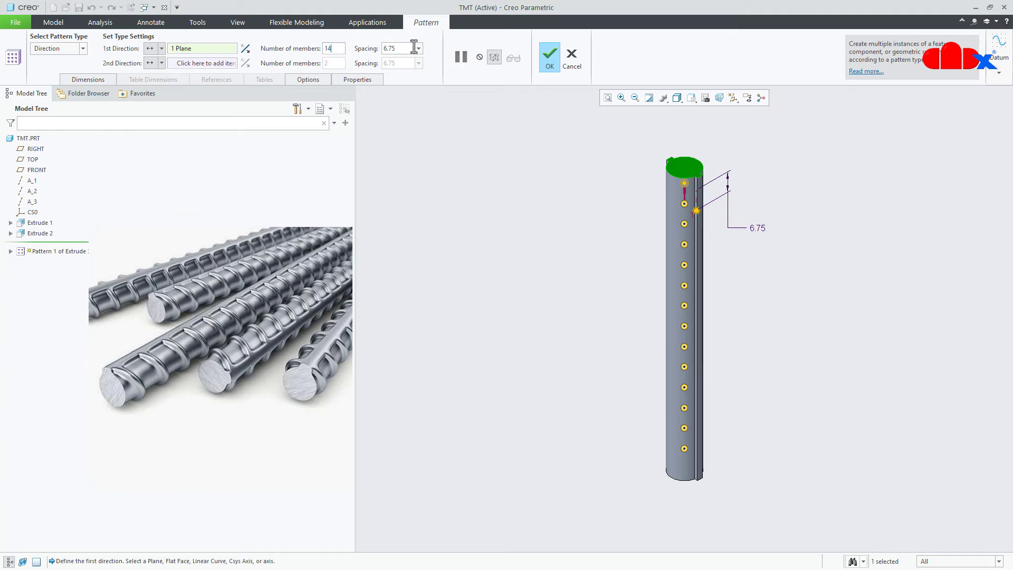
type("7")
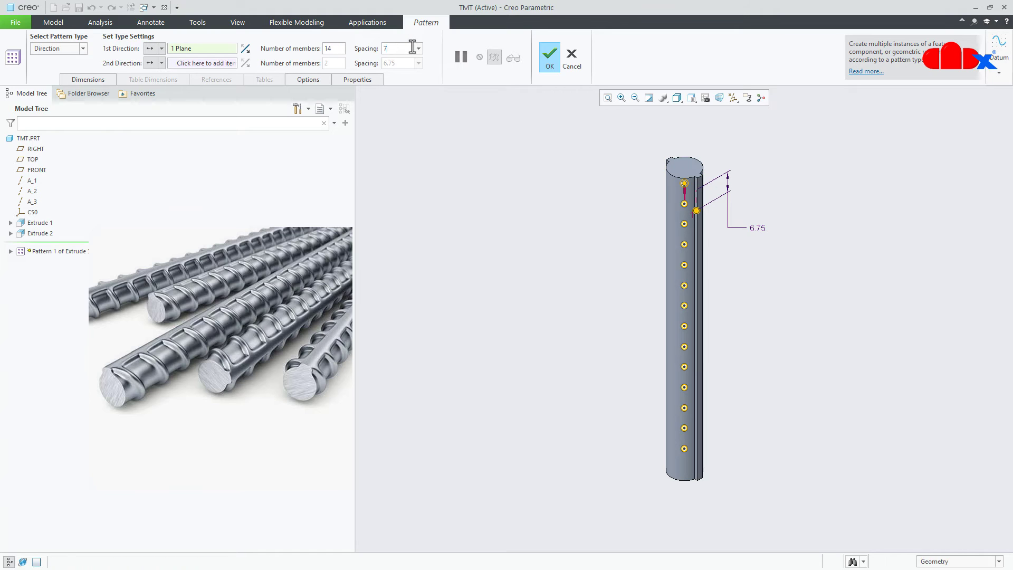
key("Return")
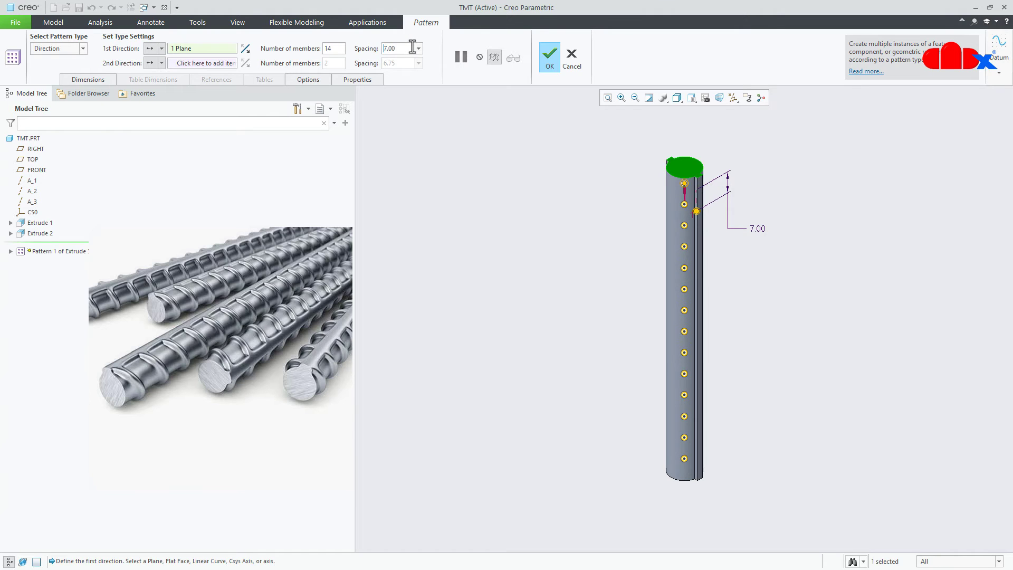
left_click(550, 57)
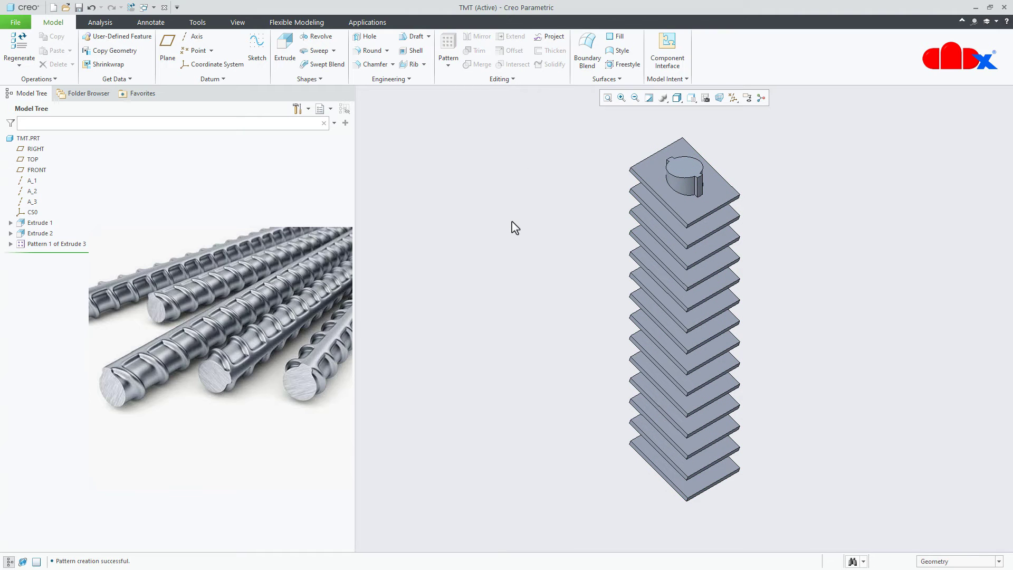
Step: Start an extrusion sketched on the bar's top face, adding the bar's outer surface as reference
left_click(284, 48)
left_click(681, 170)
left_click(705, 98)
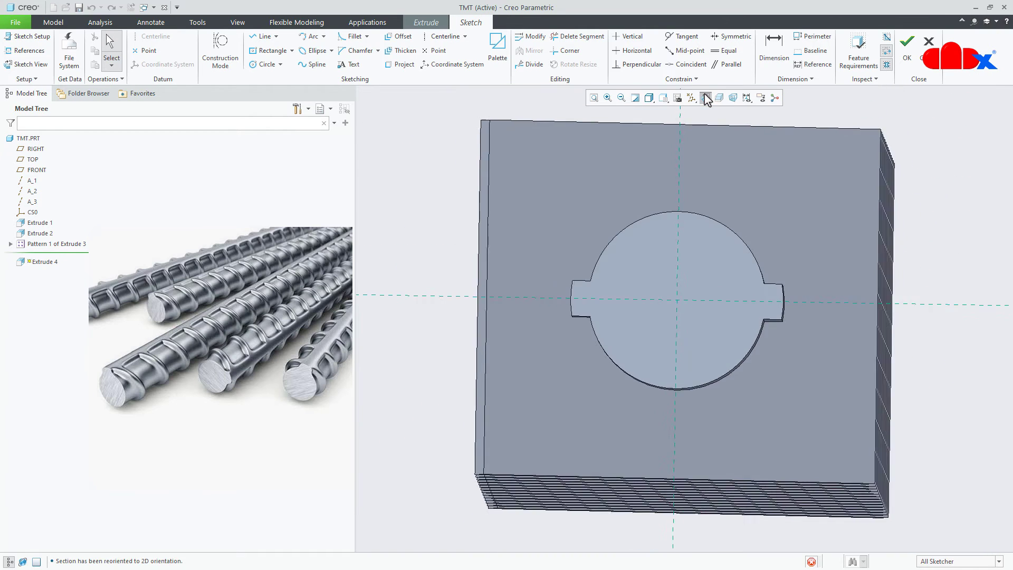
left_click(32, 50)
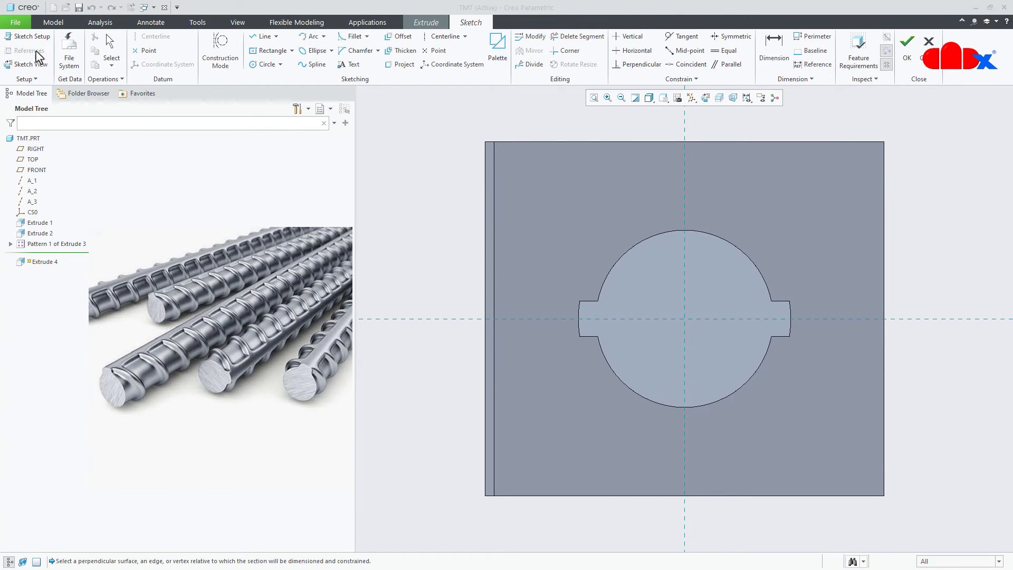
left_click(578, 327)
middle_click_drag(661, 350, 595, 332)
scroll(586, 331, "up", 2)
middle_click(600, 305)
left_click(705, 98)
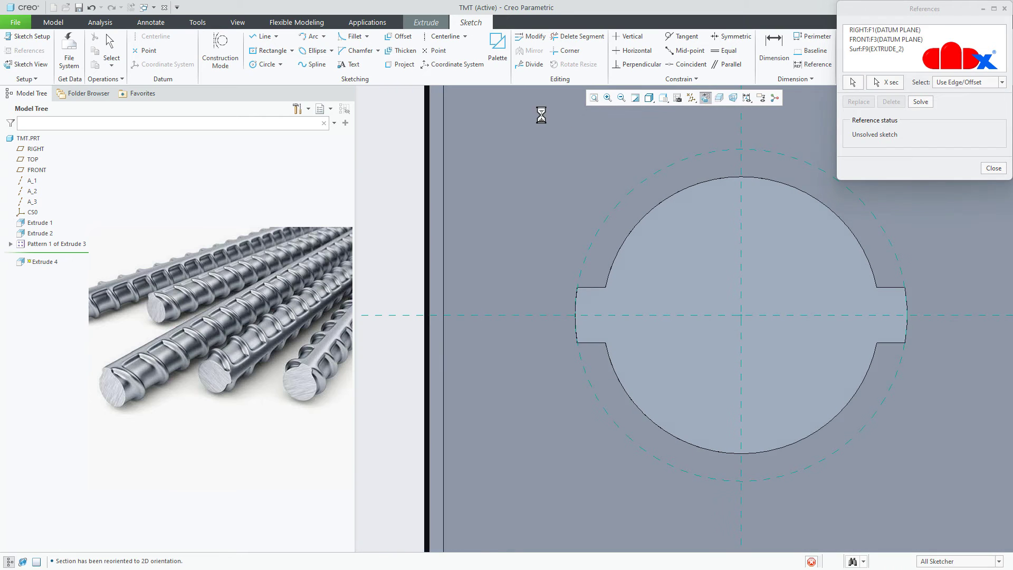
Step: Draw a circle centred on the origin matching the outer reference circle, then finish the sketch
left_click(263, 64)
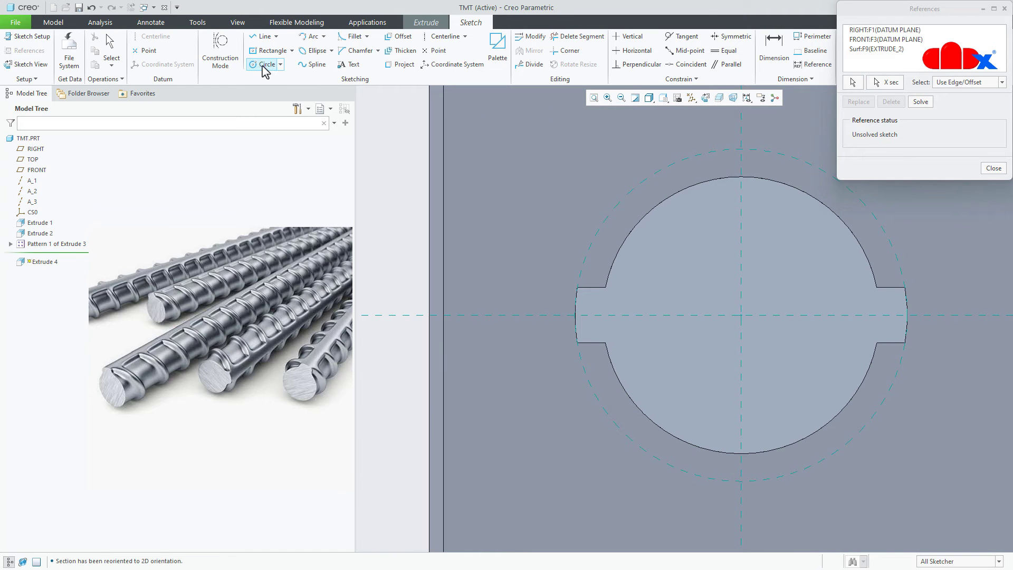
left_click(741, 315)
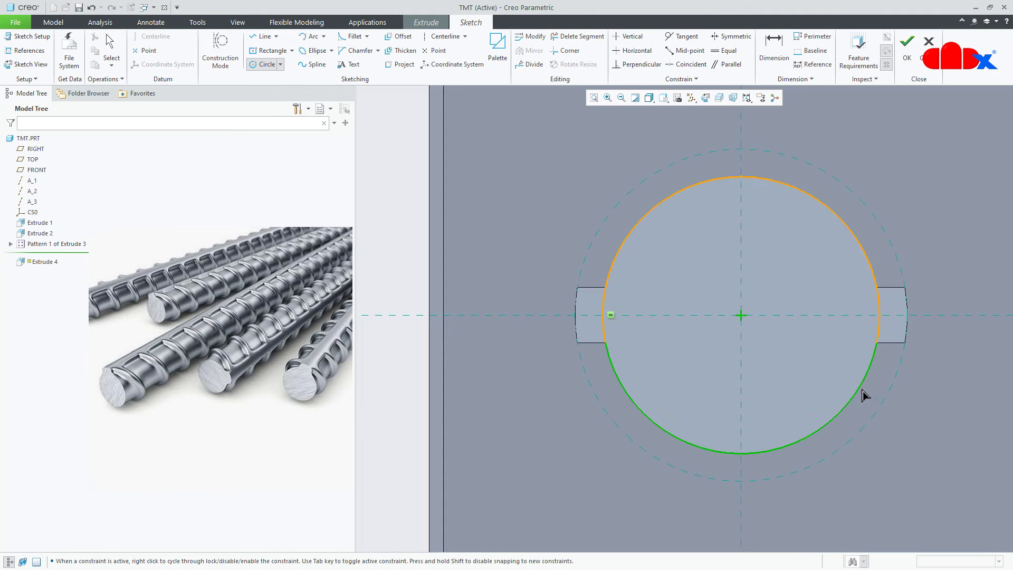
left_click(893, 419)
middle_click(892, 419)
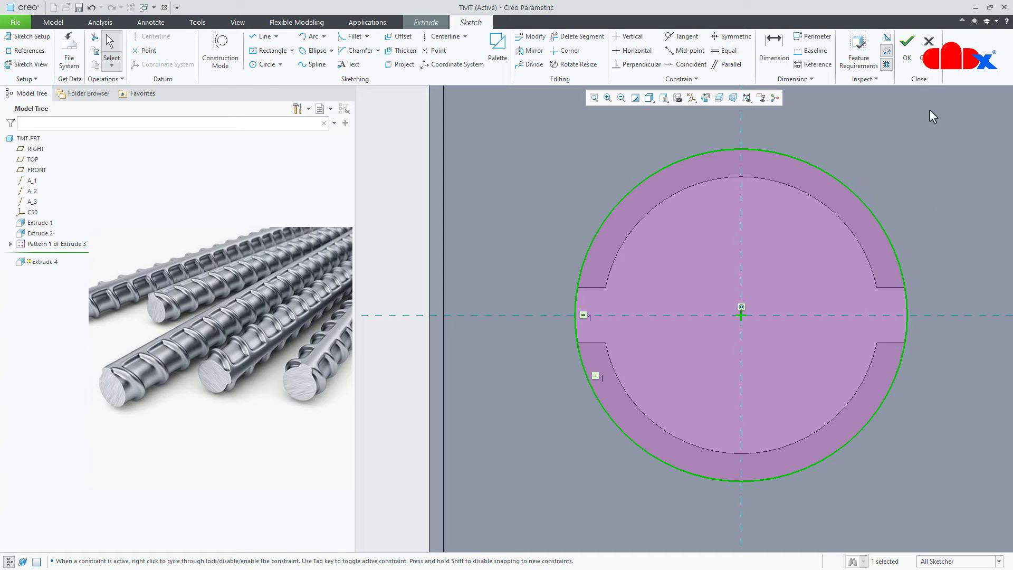
left_click(906, 53)
Step: Make the extrusion remove material Through All and complete the cut
middle_click_drag(617, 467, 639, 409)
scroll(639, 410, "down", 3)
middle_click_drag(635, 362, 649, 443)
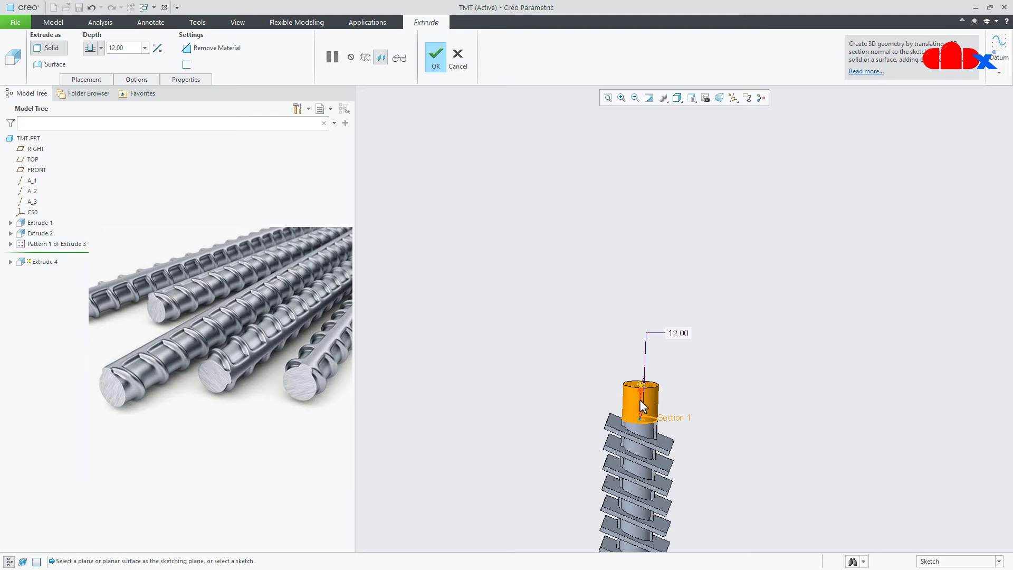
scroll(640, 399, "down", 3)
middle_click_drag(644, 384, 664, 360)
scroll(641, 437, "up", 5)
left_click(217, 49)
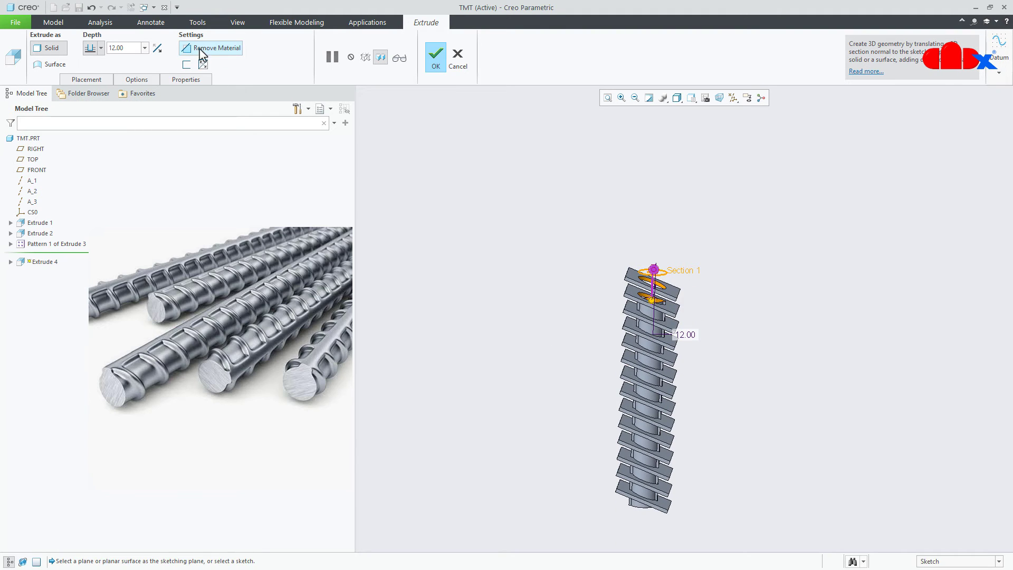
left_click(100, 48)
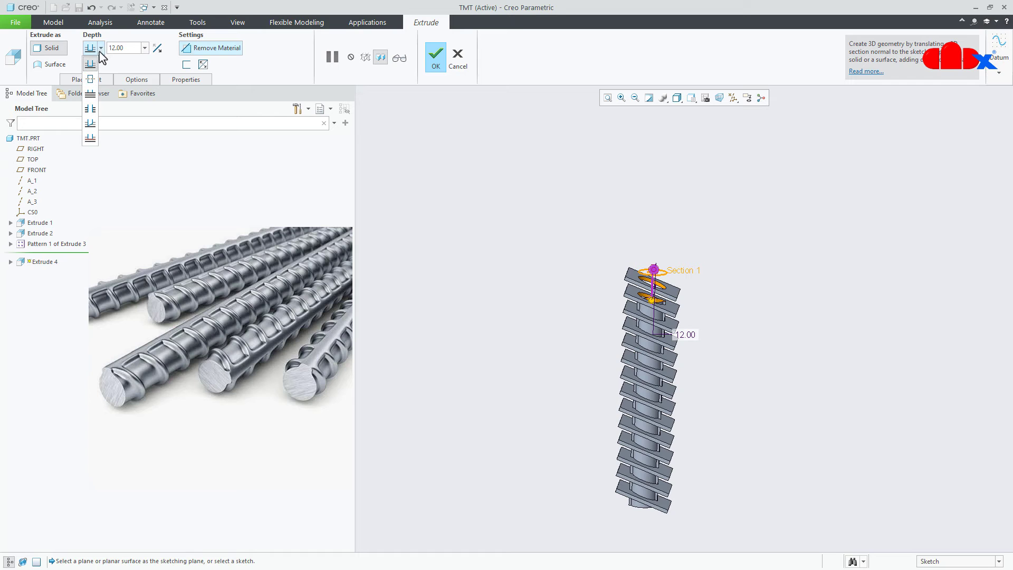
left_click(90, 109)
scroll(680, 285, "up", 8)
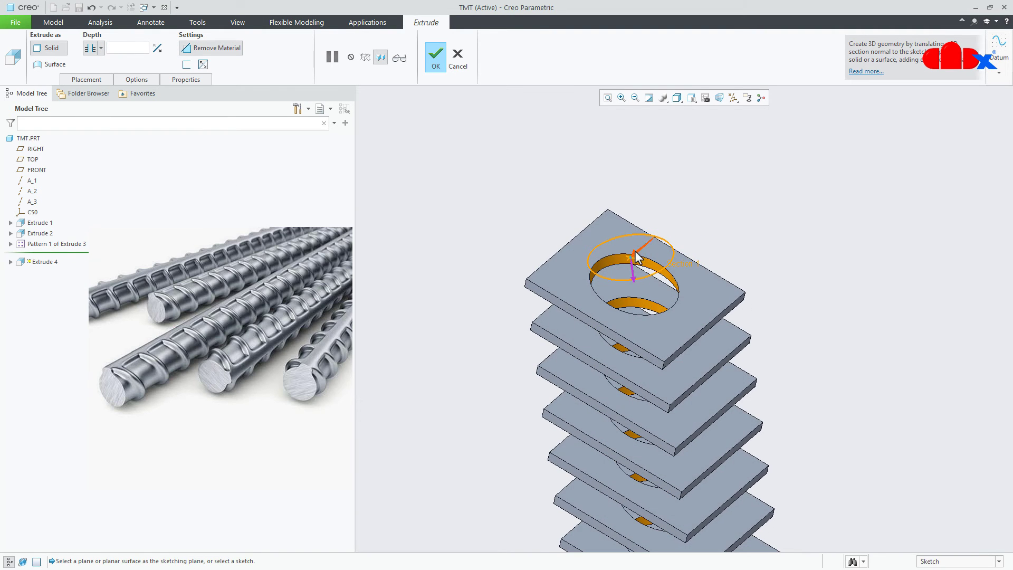
scroll(635, 257, "down", 5)
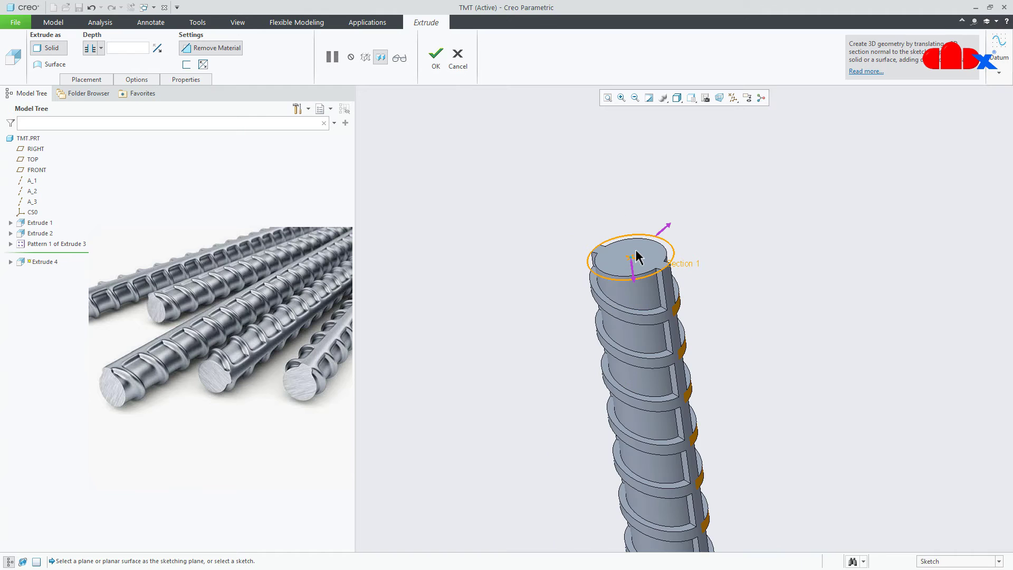
left_click(436, 59)
Step: Orbit the ribbed bar to inspect it, then return to the standard view
left_click(759, 239)
scroll(711, 364, "down", 3)
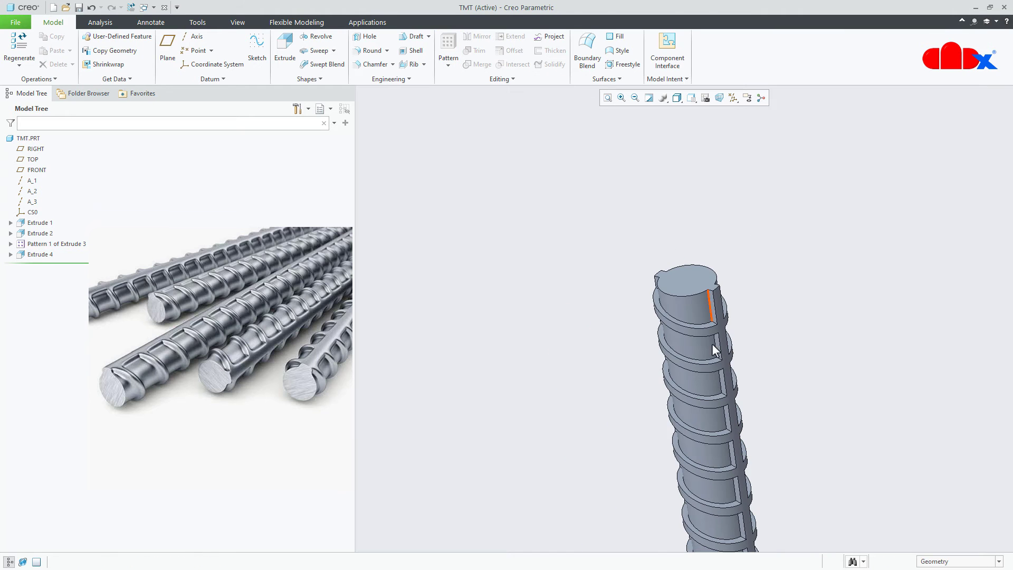
middle_click_drag(711, 364, 726, 464)
scroll(697, 453, "down", 3)
scroll(680, 472, "up", 4)
scroll(689, 413, "down", 2)
scroll(730, 415, "down", 3)
mouse_move(731, 415)
middle_mouse_down()
mouse_move(707, 412)
mouse_move(746, 424)
middle_mouse_up()
key("ctrl+d")
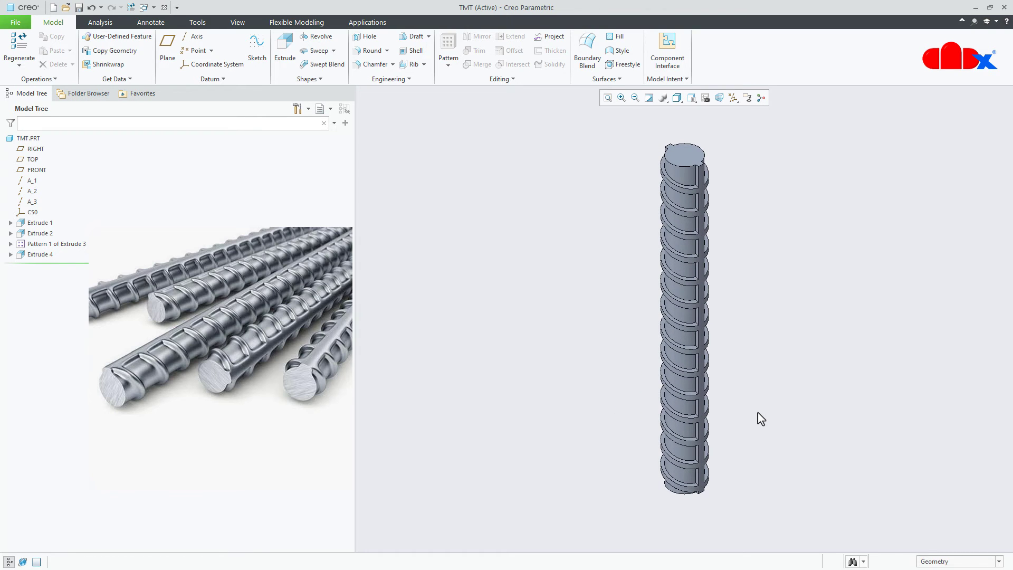
Step: Create an Auto Round with Convex unchecked, rounding only concave edges at 0.25
left_click(387, 51)
left_click(380, 75)
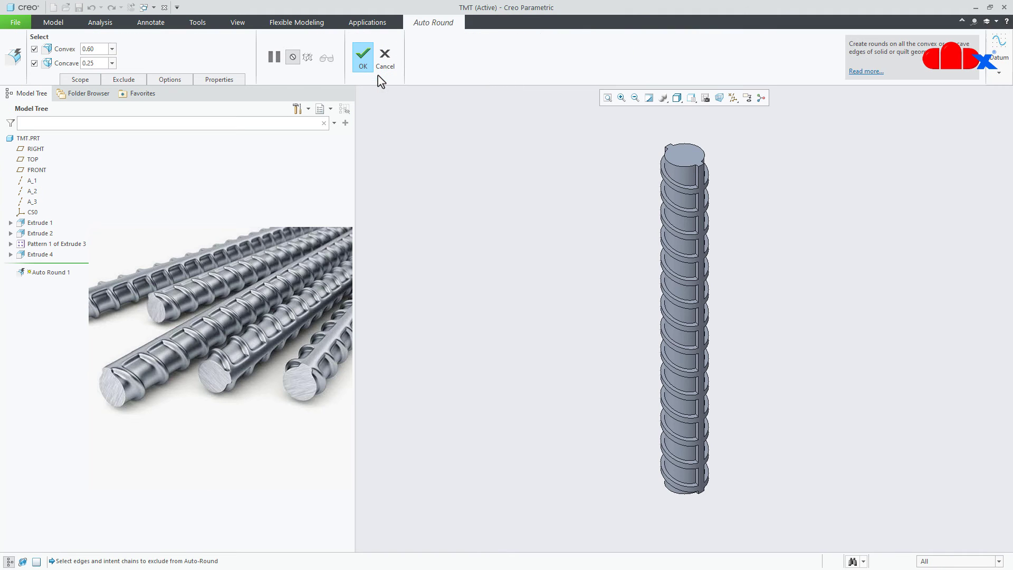
left_click(34, 49)
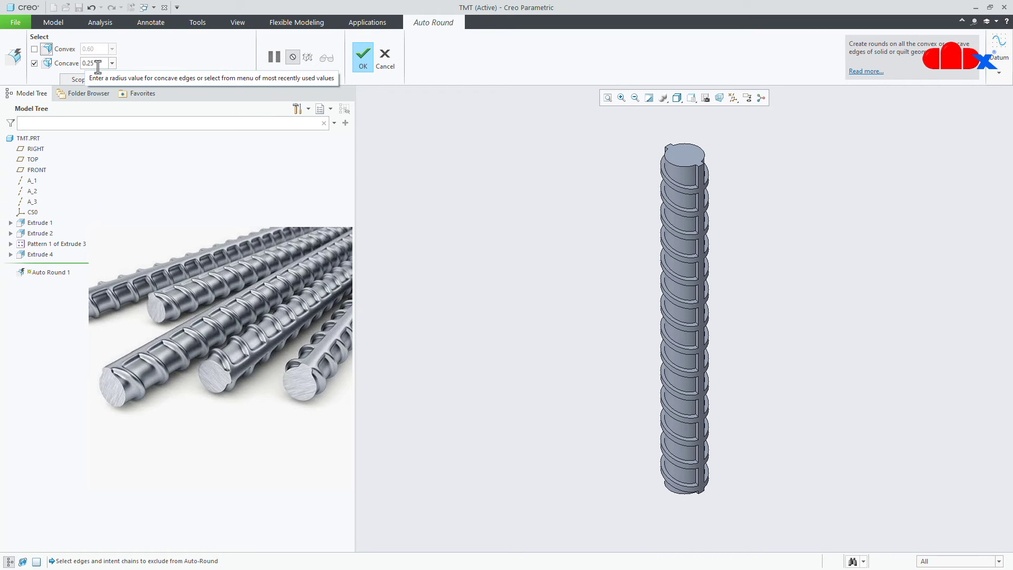
left_click(362, 61)
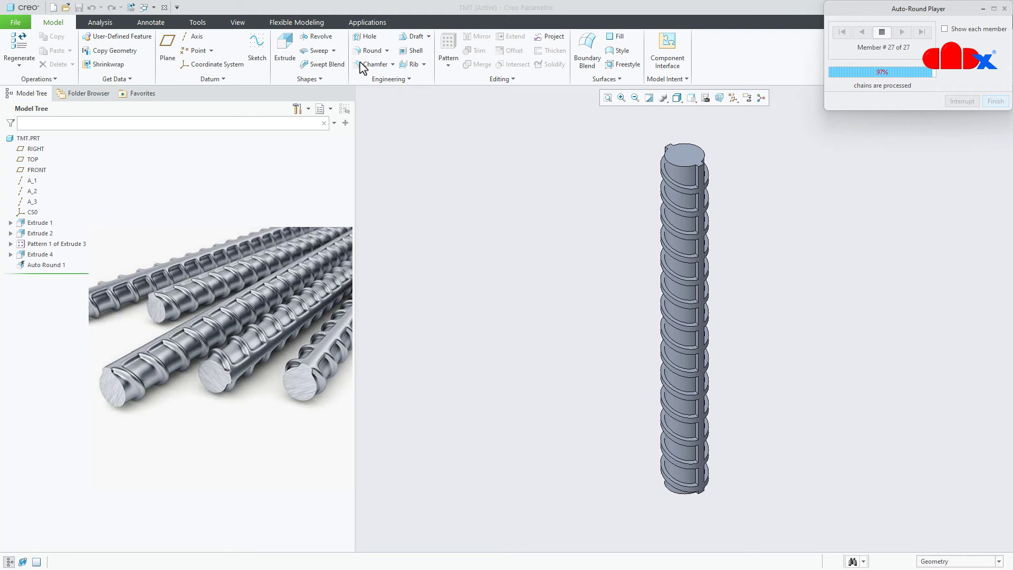
left_click(747, 199)
scroll(747, 199, "up", 6)
middle_click_drag(695, 251, 738, 312)
scroll(698, 246, "down", 5)
Step: Start a second Auto Round and exclude the bar's two top end edges
left_click(387, 51)
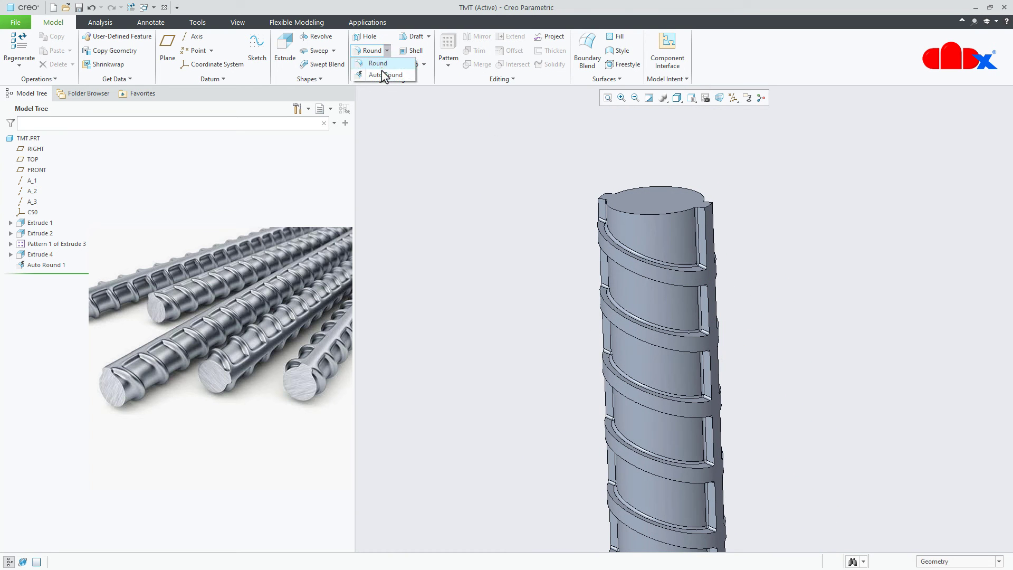
left_click(383, 75)
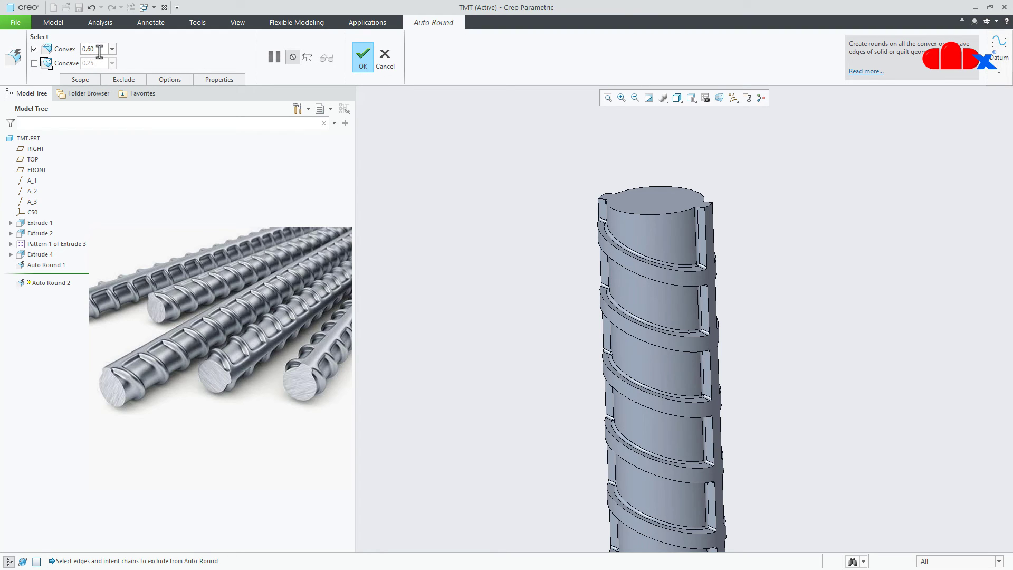
left_click(125, 79)
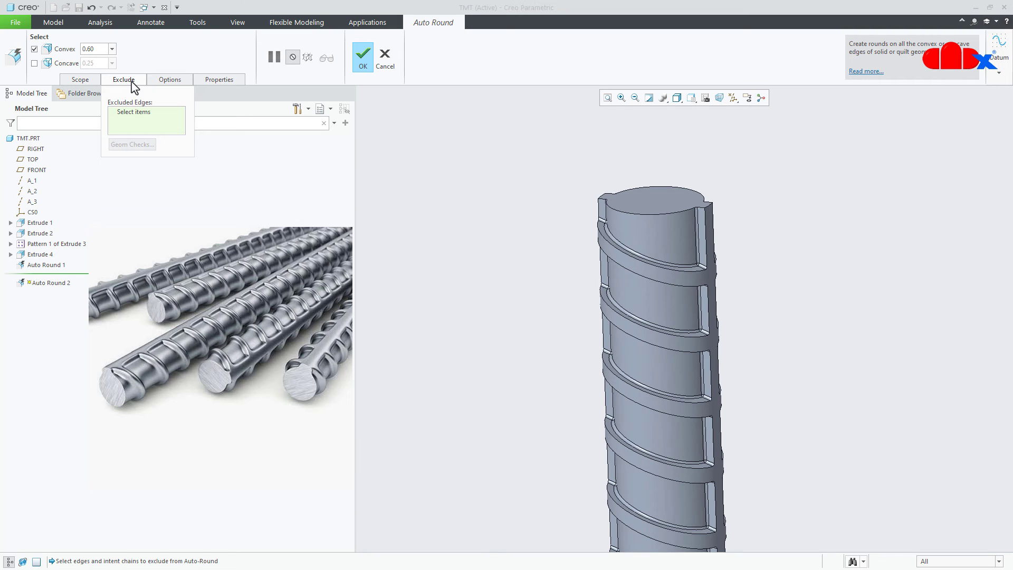
left_click(623, 218)
scroll(726, 209, "up", 3)
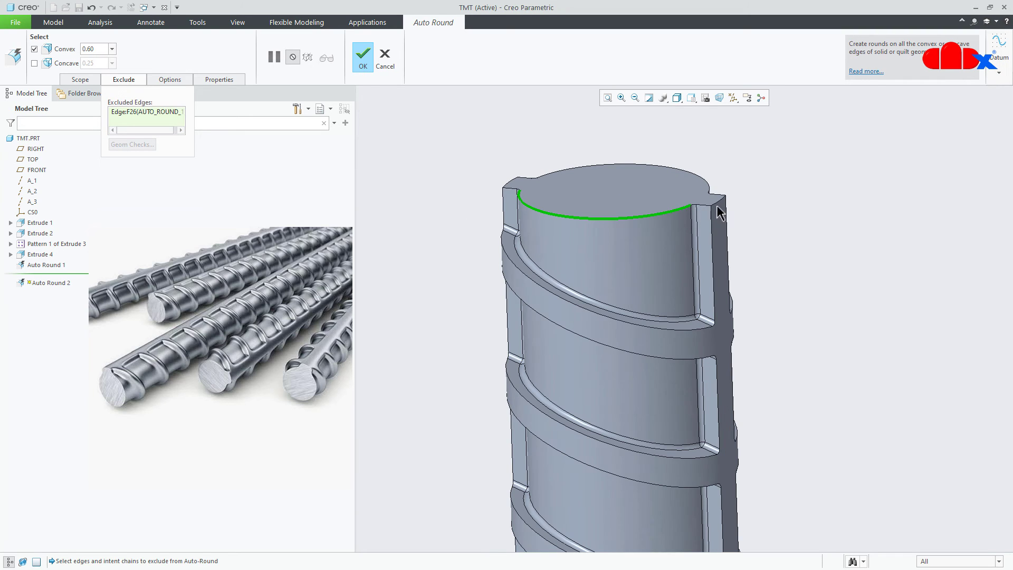
left_click(720, 199)
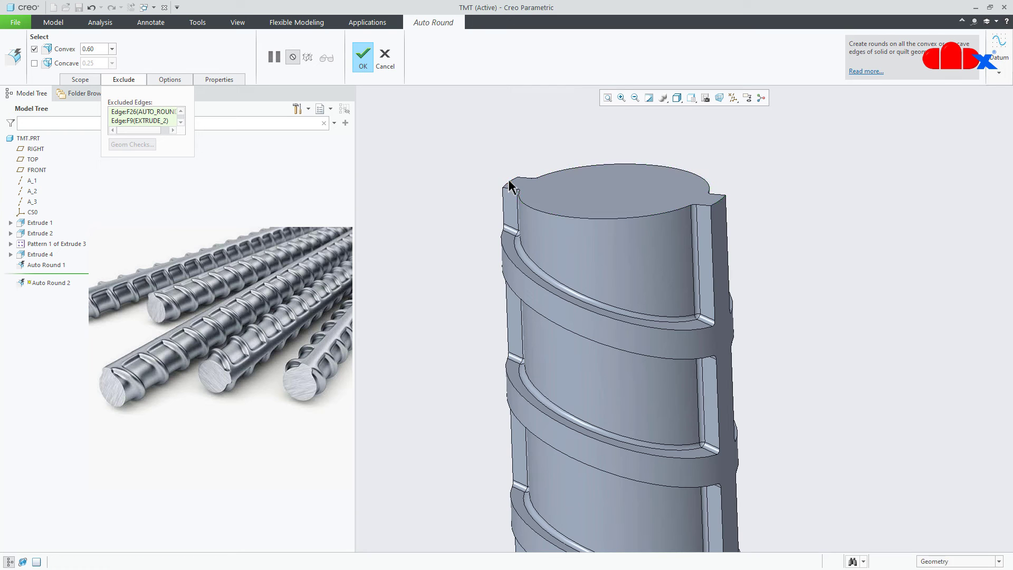
Step: Also exclude the two bottom end arc edges and finish the 0.60 convex round
scroll(543, 158, "down", 5)
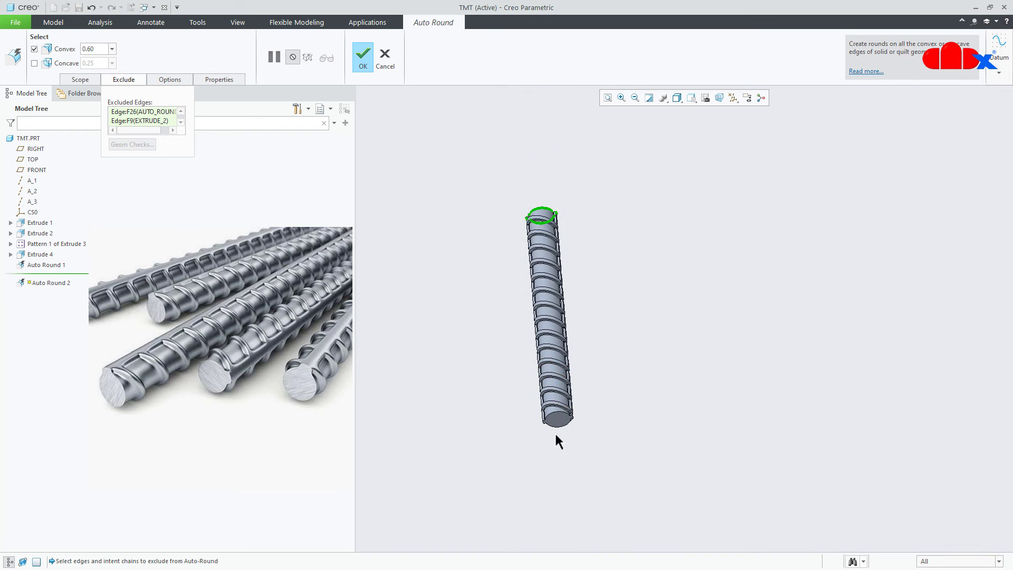
scroll(580, 401, "up", 5)
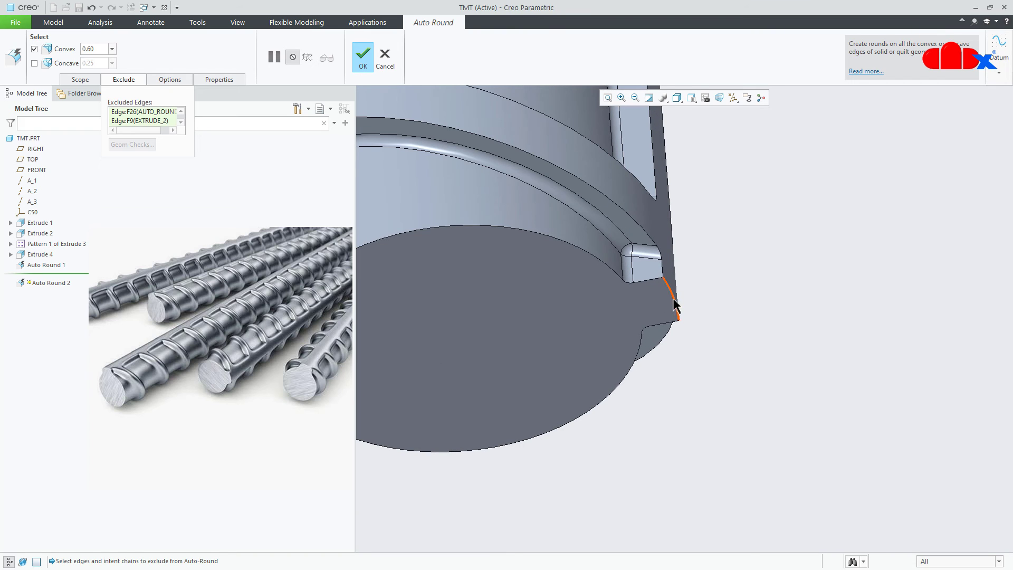
left_click(577, 251)
left_click(613, 392)
scroll(611, 391, "down", 2)
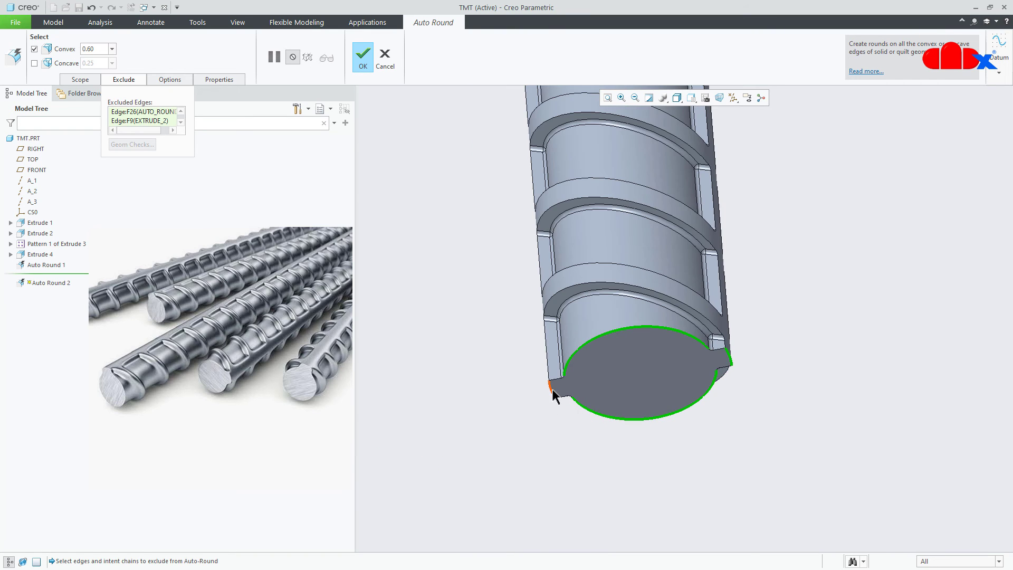
scroll(626, 371, "down", 5)
middle_click_drag(626, 371, 622, 344)
left_click(360, 62)
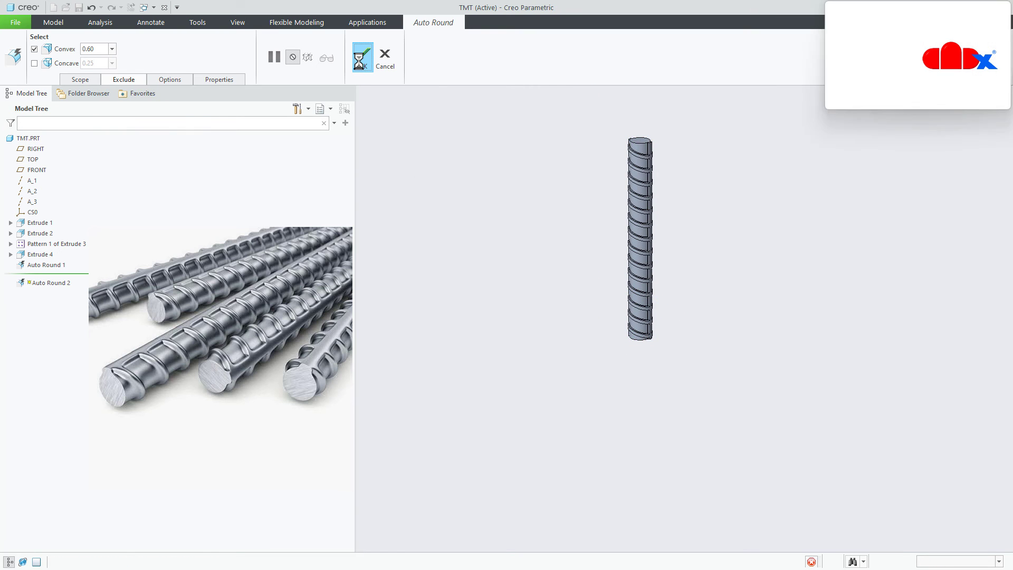
left_click(737, 267)
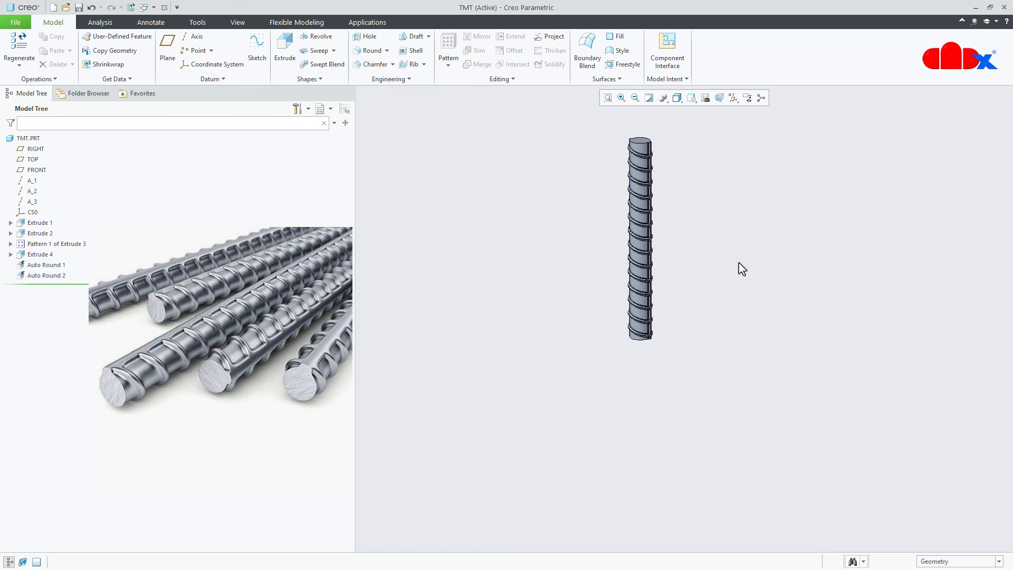
scroll(736, 258, "up", 4)
scroll(699, 159, "up", 6)
middle_click_drag(714, 226, 718, 326)
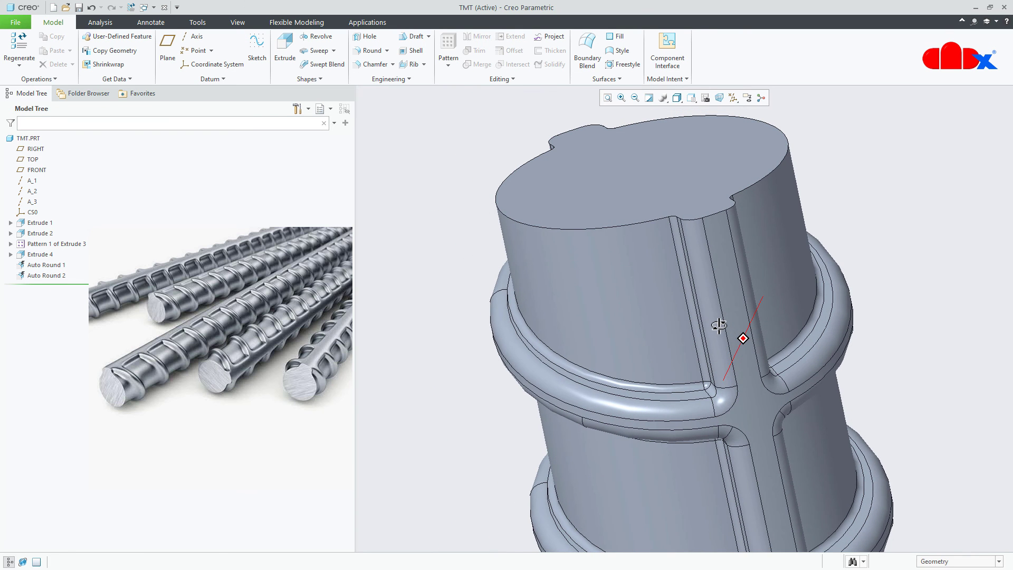
scroll(720, 327, "down", 6)
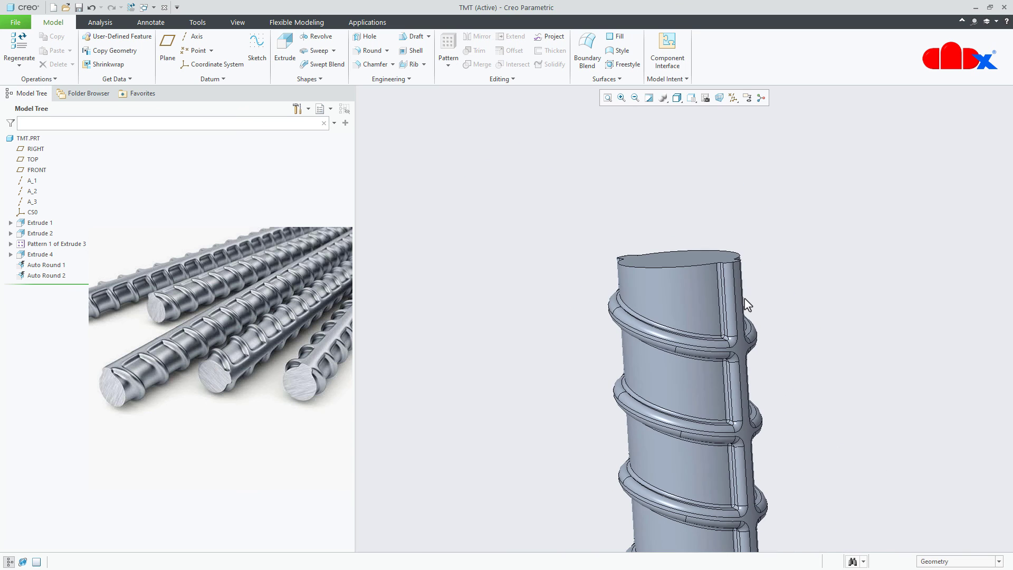
mouse_move(699, 359)
middle_mouse_down()
mouse_move(792, 354)
mouse_move(683, 362)
middle_mouse_up()
scroll(736, 379, "up", 3)
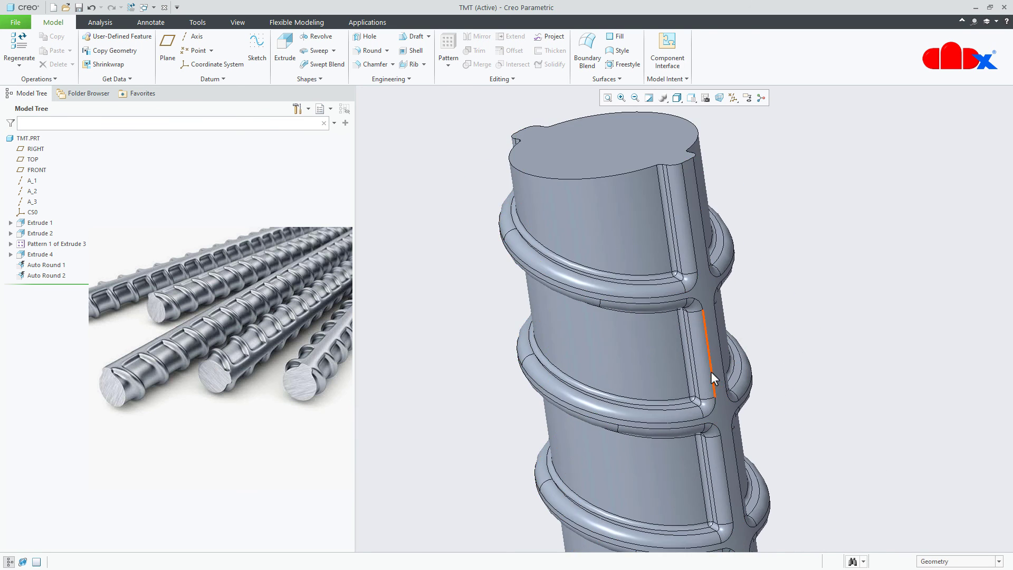
mouse_move(710, 372)
middle_mouse_down()
mouse_move(610, 379)
mouse_move(646, 389)
middle_mouse_up()
scroll(648, 389, "down", 5)
key("ctrl+d")
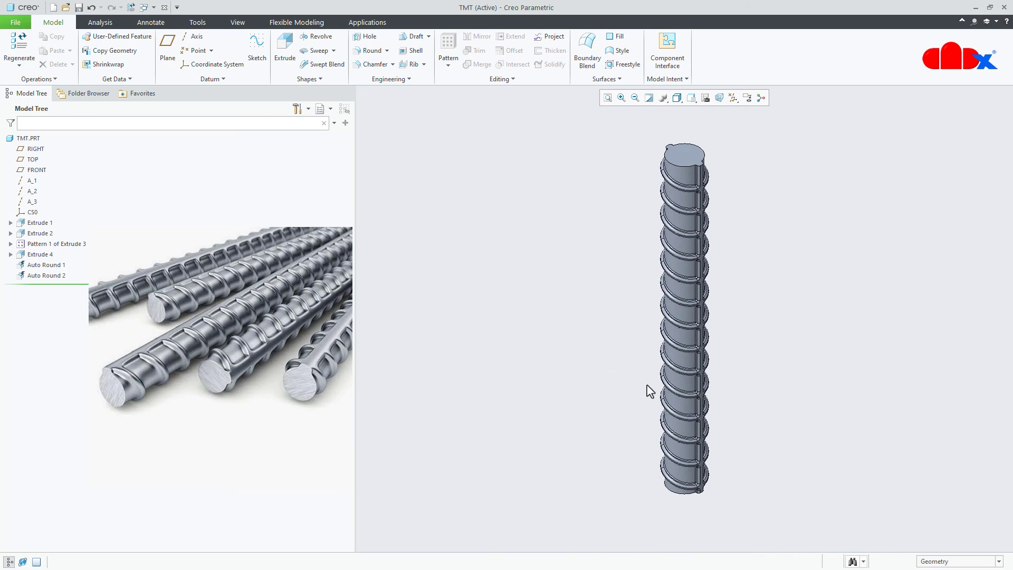
Step: Apply a library metal appearance to the whole rebar part
left_click(227, 25)
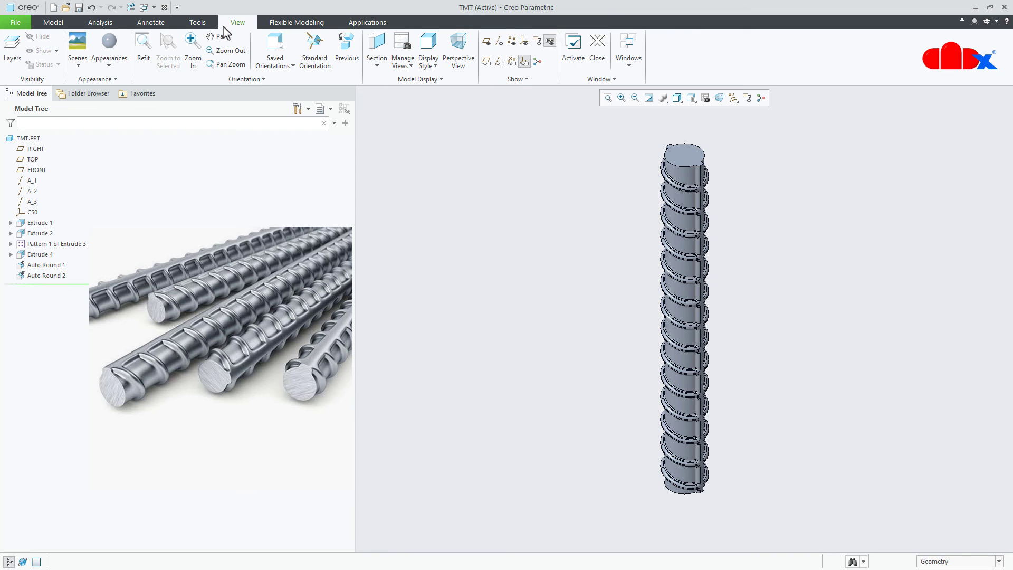
left_click(115, 70)
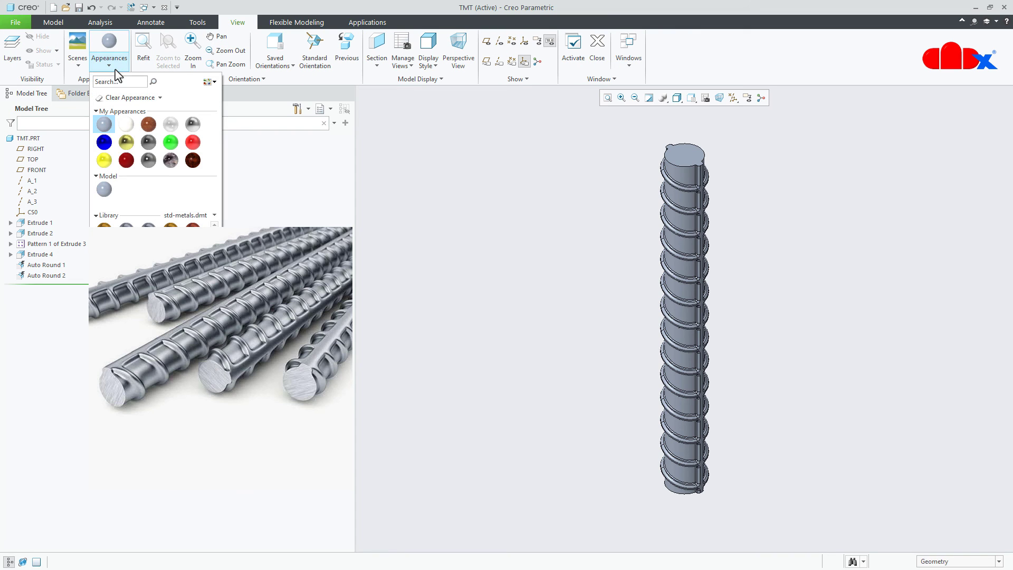
left_click(128, 228)
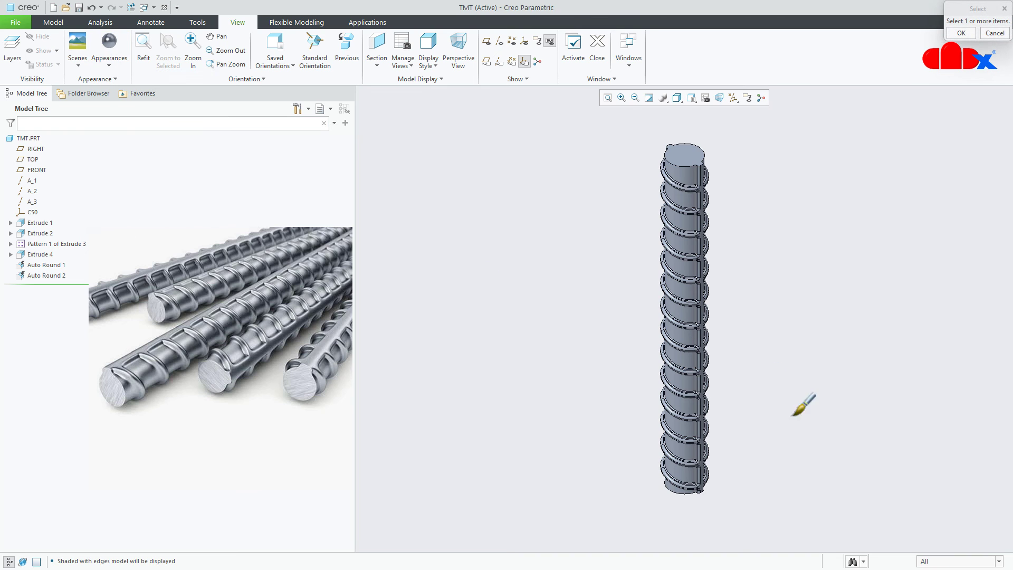
left_click(929, 562)
left_click(938, 552)
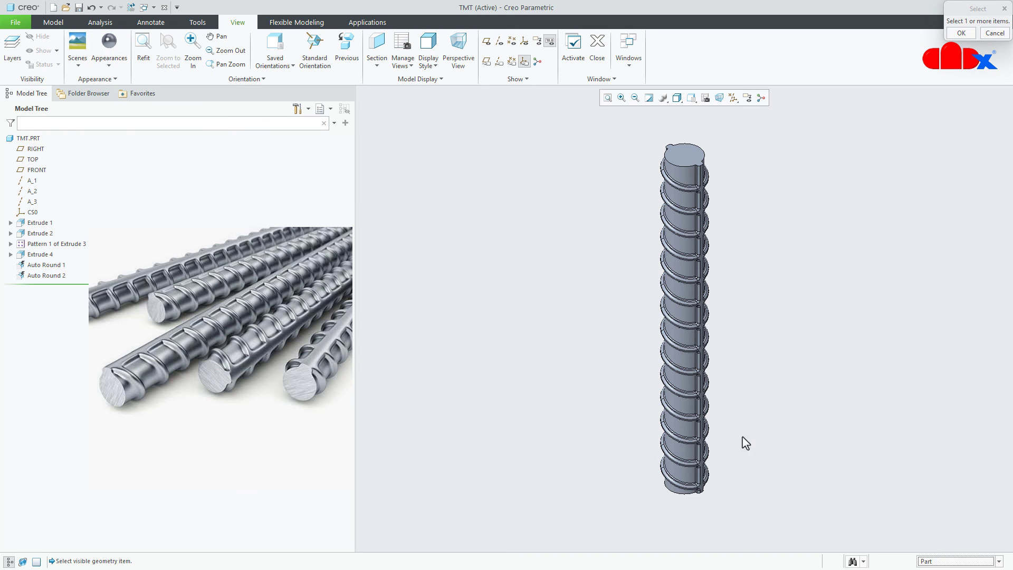
left_click(685, 373)
middle_click(762, 346)
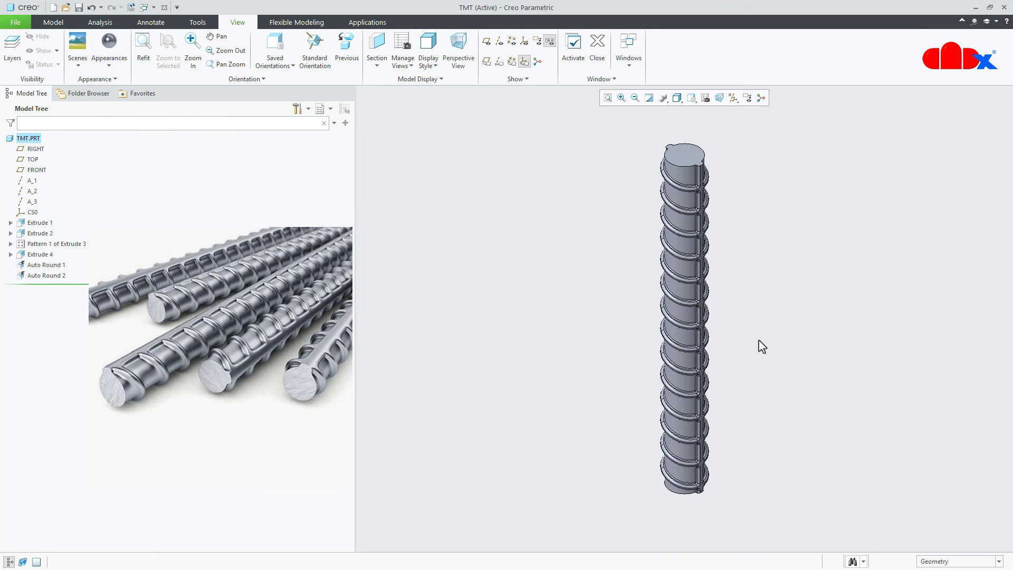
middle_click_drag(755, 339, 775, 283)
Step: Set the display style to Shading With Reflections
left_click(677, 98)
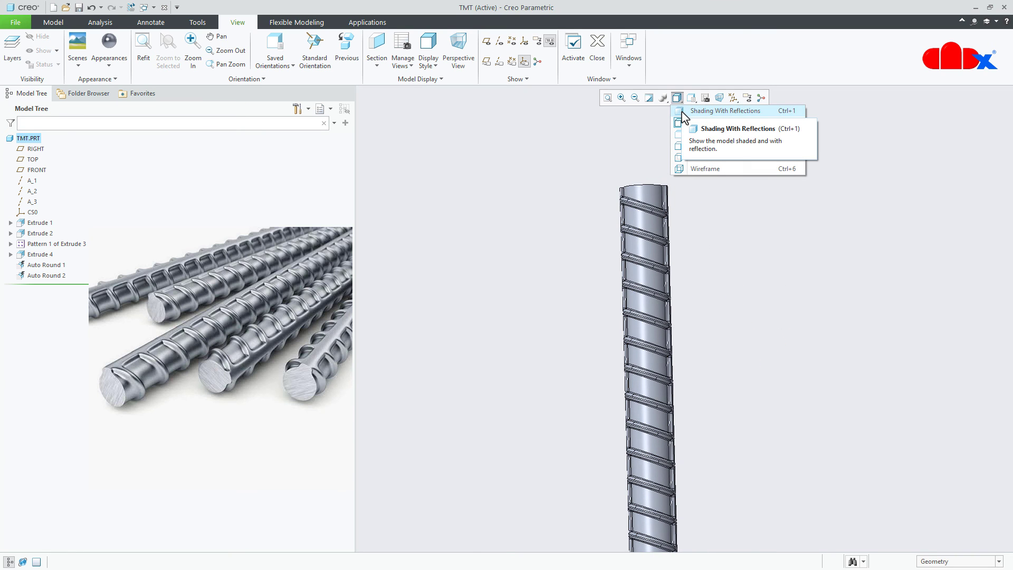
left_click(684, 113)
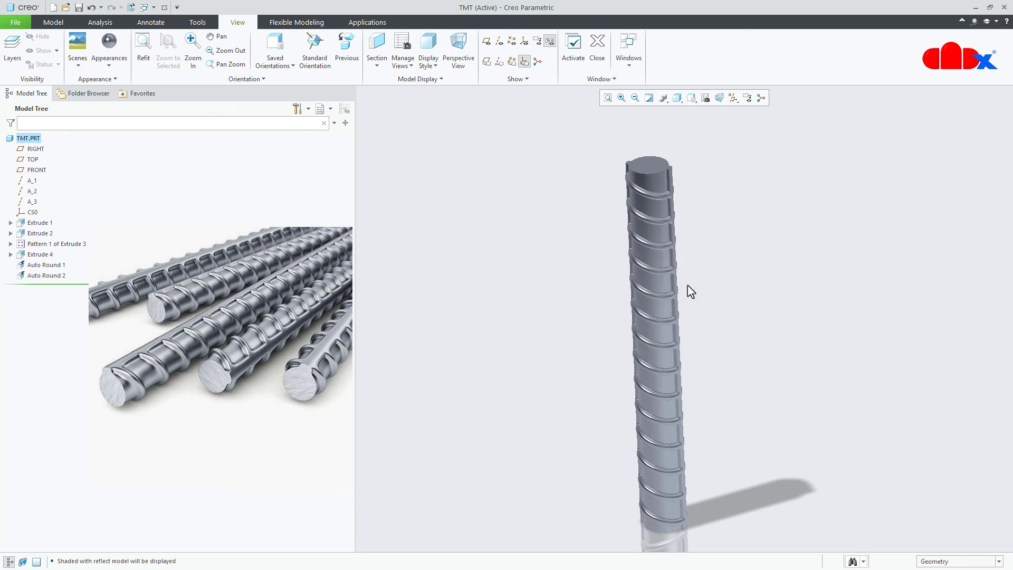
middle_click_drag(671, 278, 671, 255)
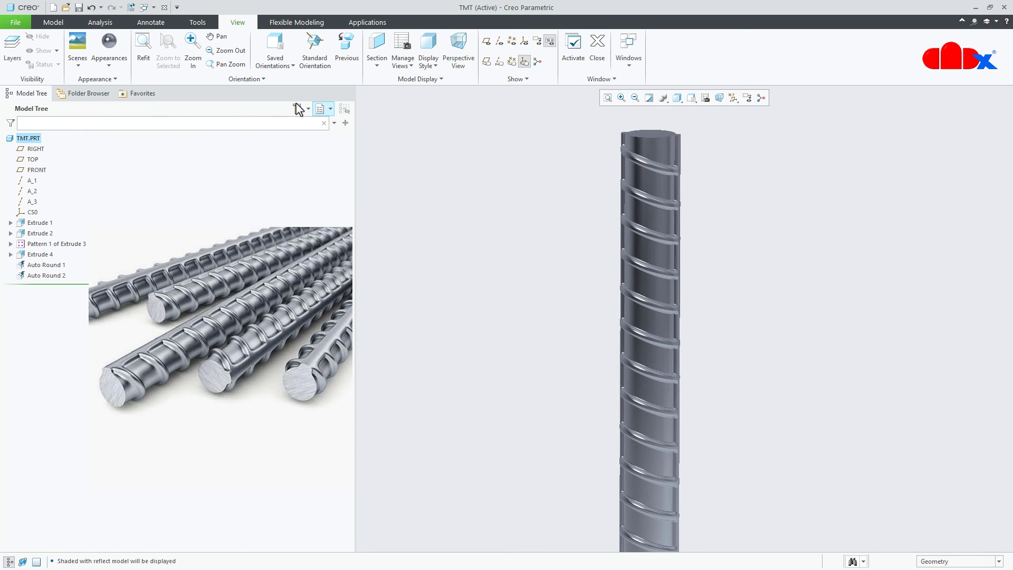
Step: In the Scene Editor environment settings, set the floor plane to XY plane (-Z)
left_click(88, 67)
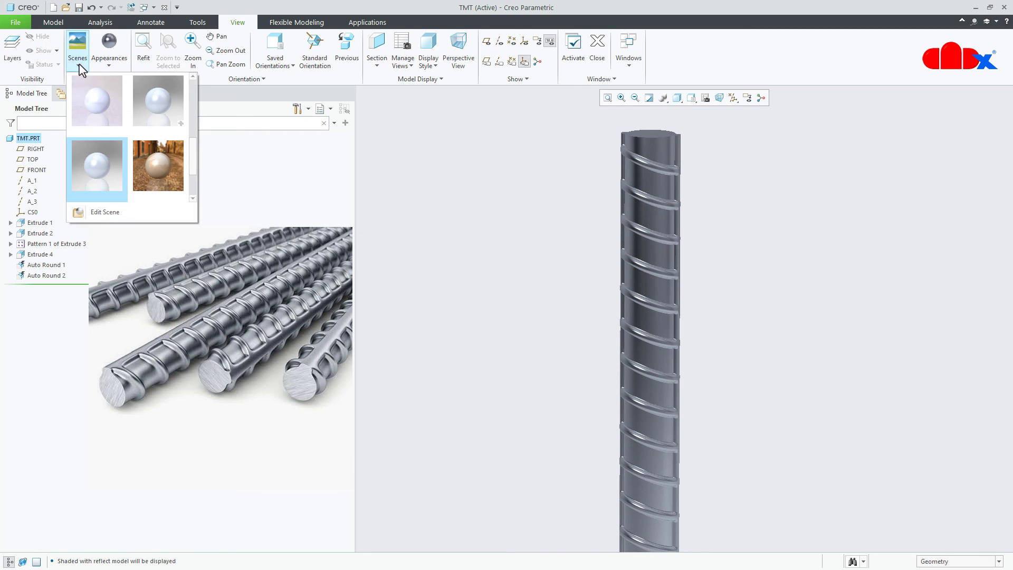
left_click(102, 216)
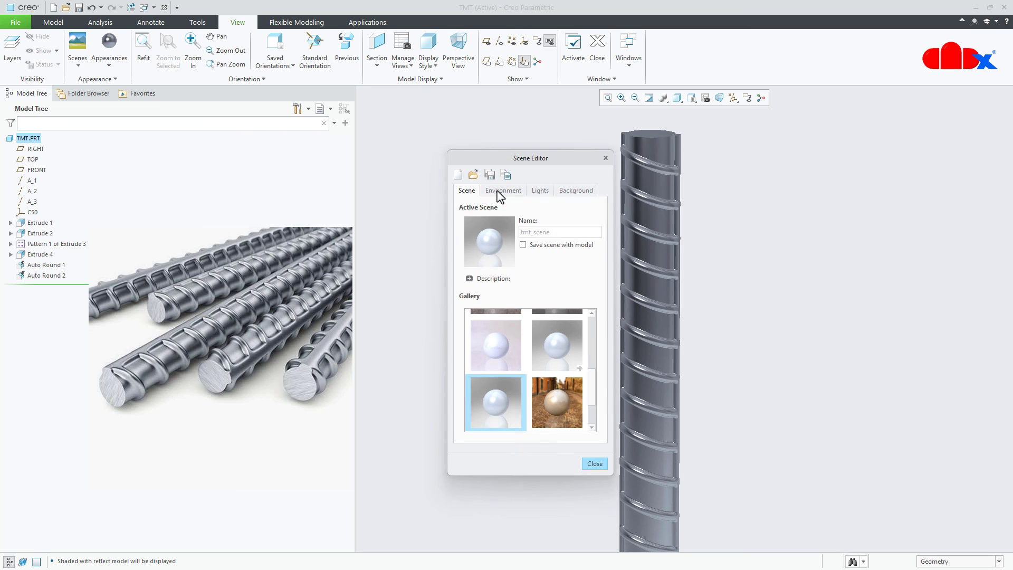
left_click(501, 191)
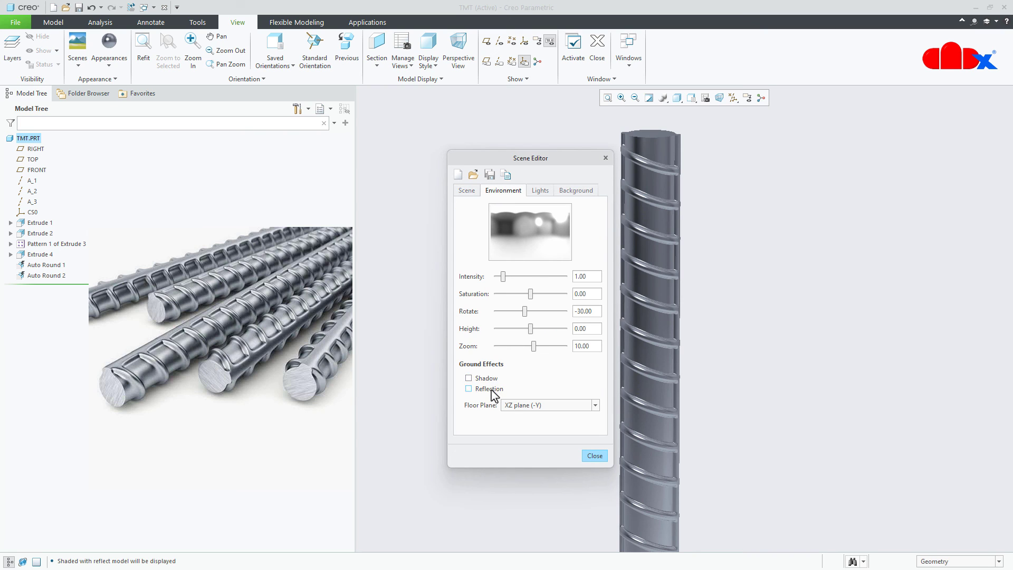
left_click(521, 406)
left_click(527, 425)
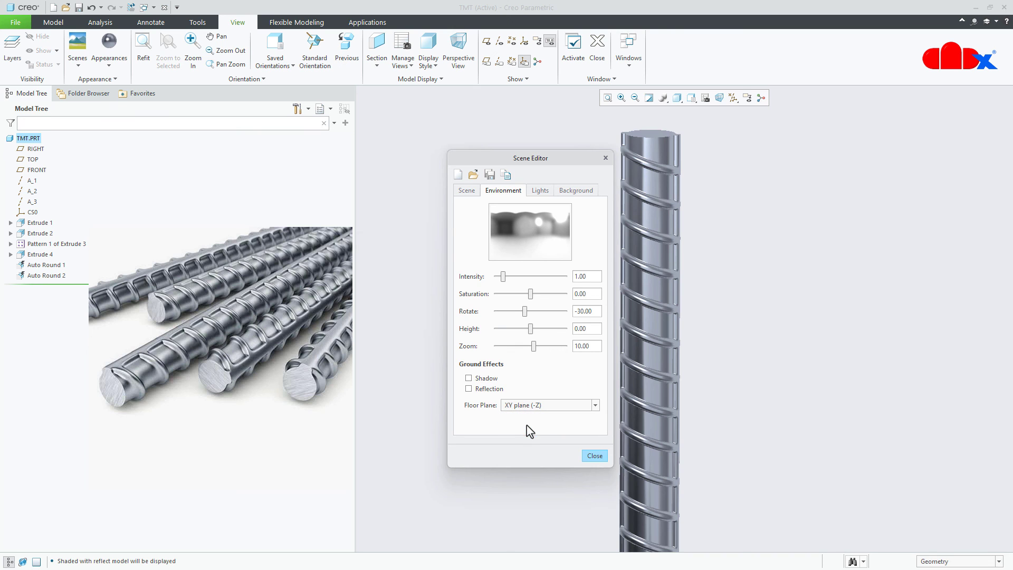
left_click(601, 456)
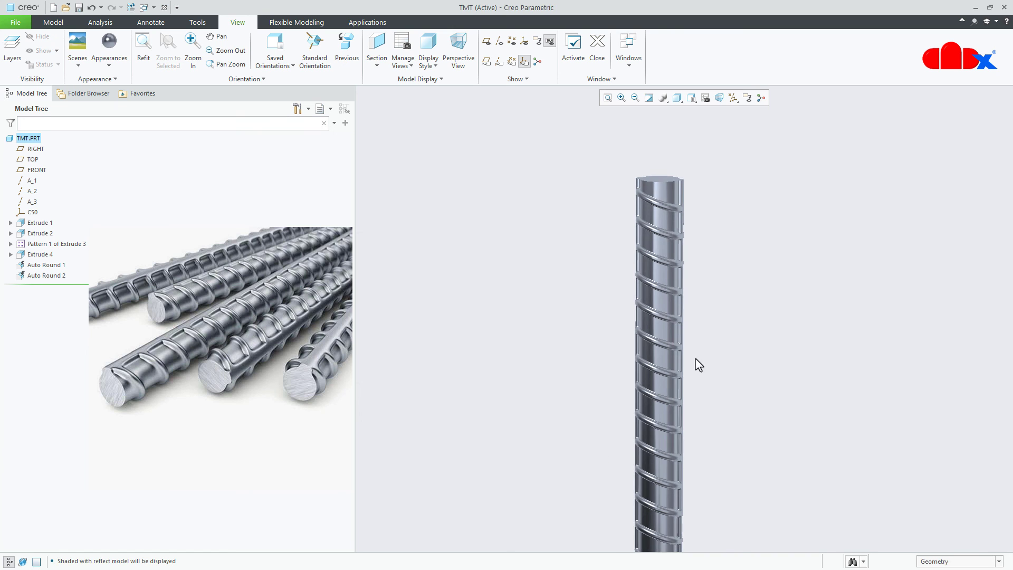
Step: Orbit the finished metallic rebar to view it at a tilt
mouse_move(694, 362)
middle_mouse_down()
mouse_move(675, 334)
mouse_move(633, 332)
mouse_move(686, 348)
mouse_move(684, 328)
mouse_move(576, 318)
mouse_move(733, 325)
mouse_move(653, 265)
mouse_move(670, 342)
mouse_move(696, 350)
mouse_move(705, 325)
mouse_move(685, 339)
mouse_move(657, 336)
middle_mouse_up()
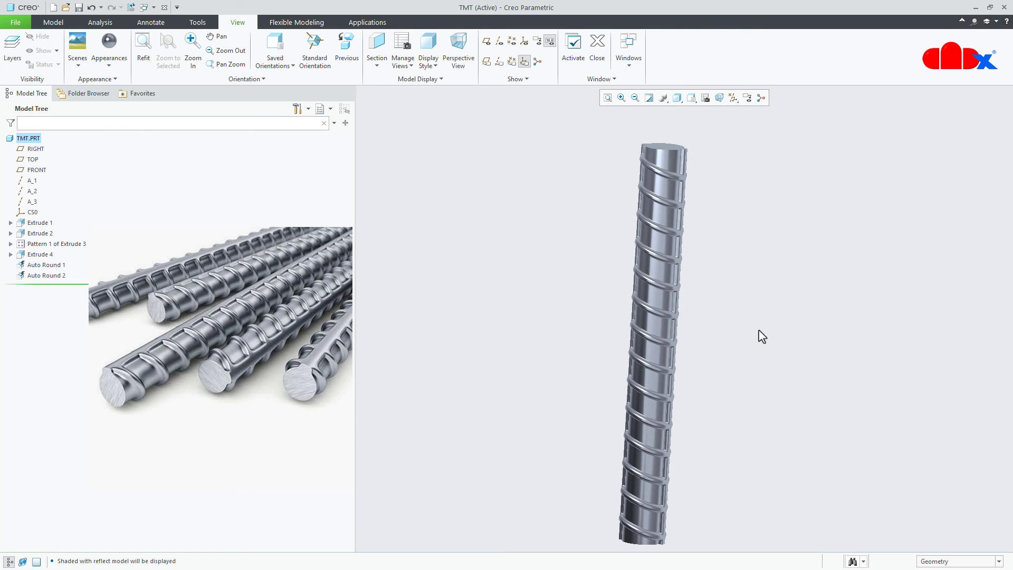